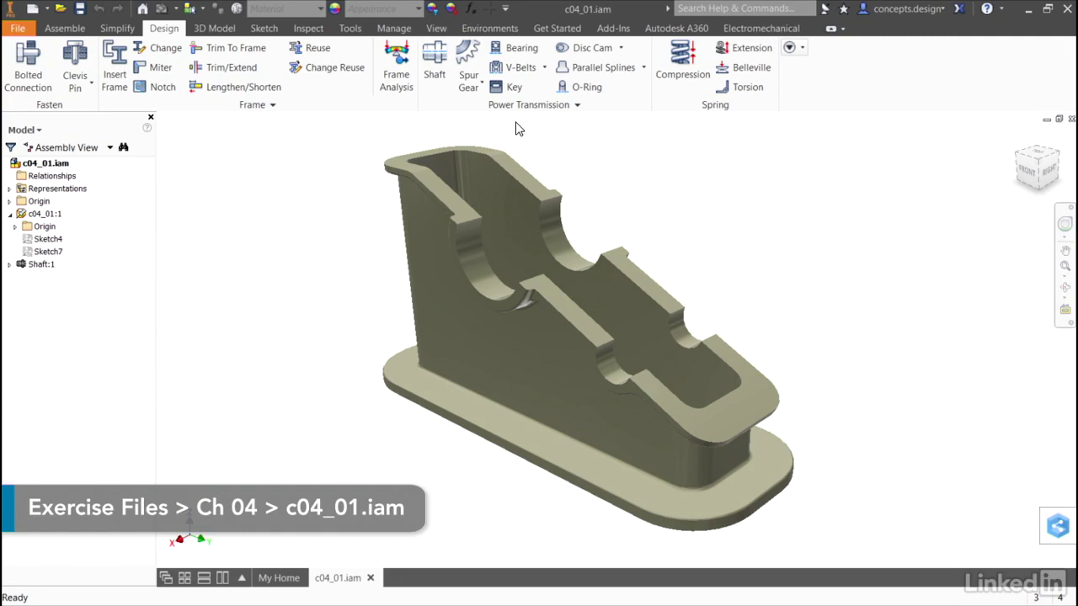
Launch the Shaft Component Generator from Power Transmission on the Design tab
left_click(436, 65)
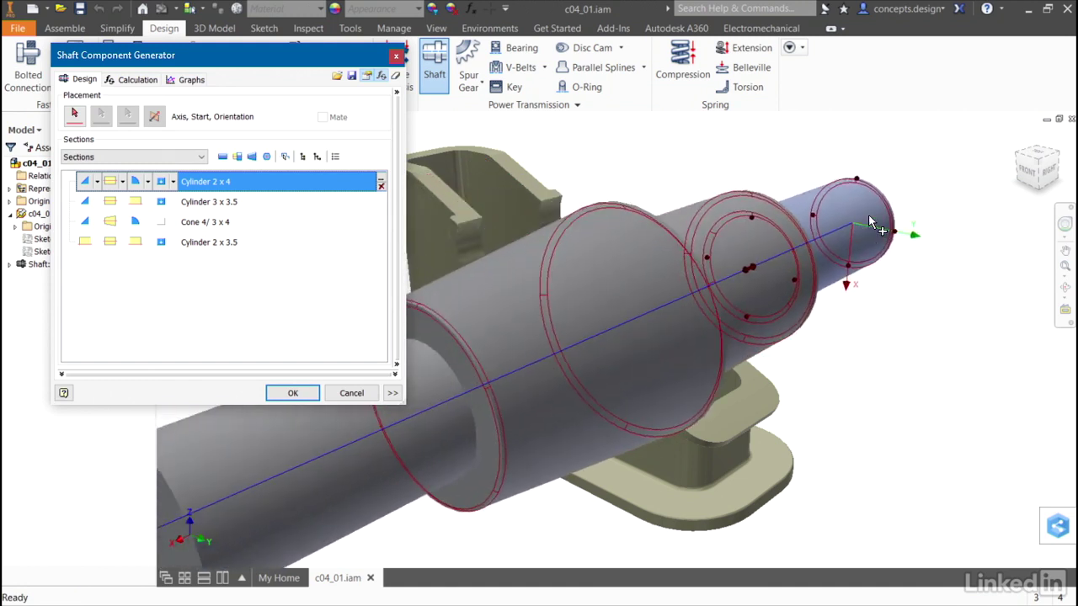
Lay the default four-section shaft along the bracket's bore axis
left_click(907, 205)
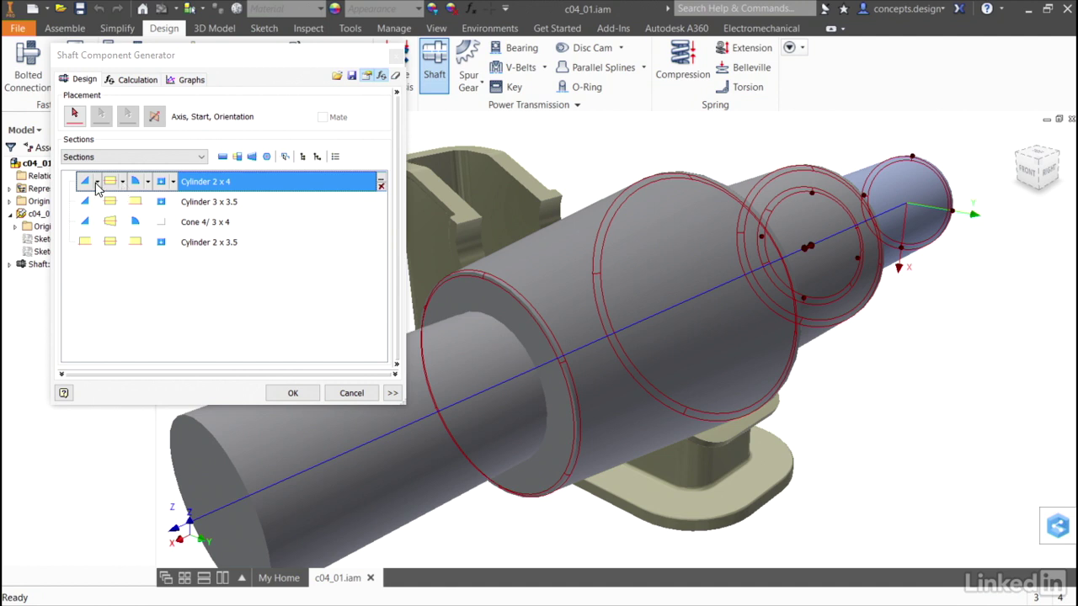
Remove the first section's end chamfer and add a 0.030 in fillet at its step
left_click(248, 185)
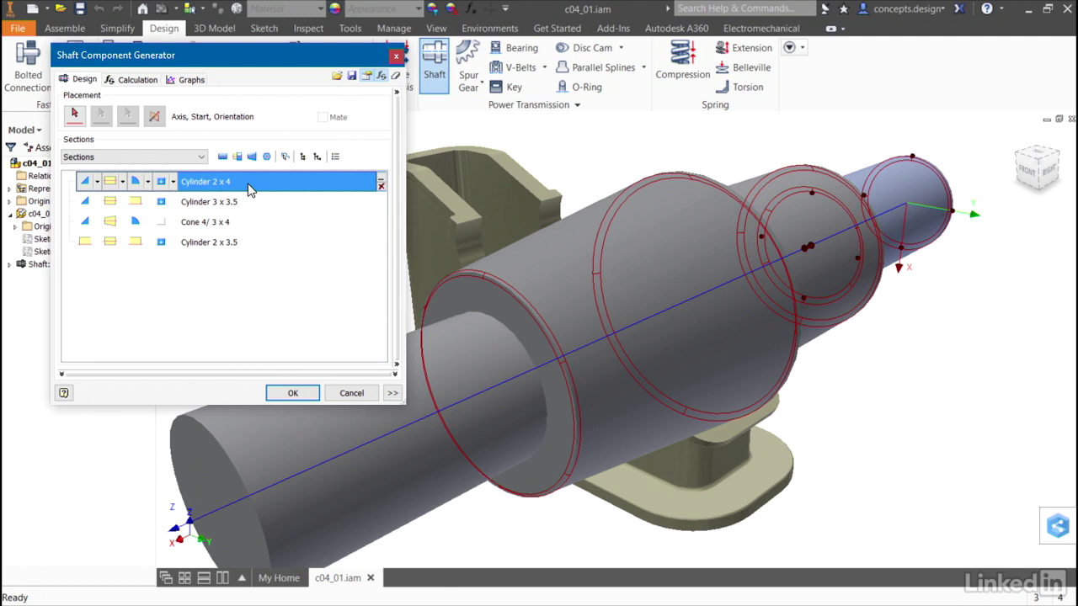
left_click(98, 182)
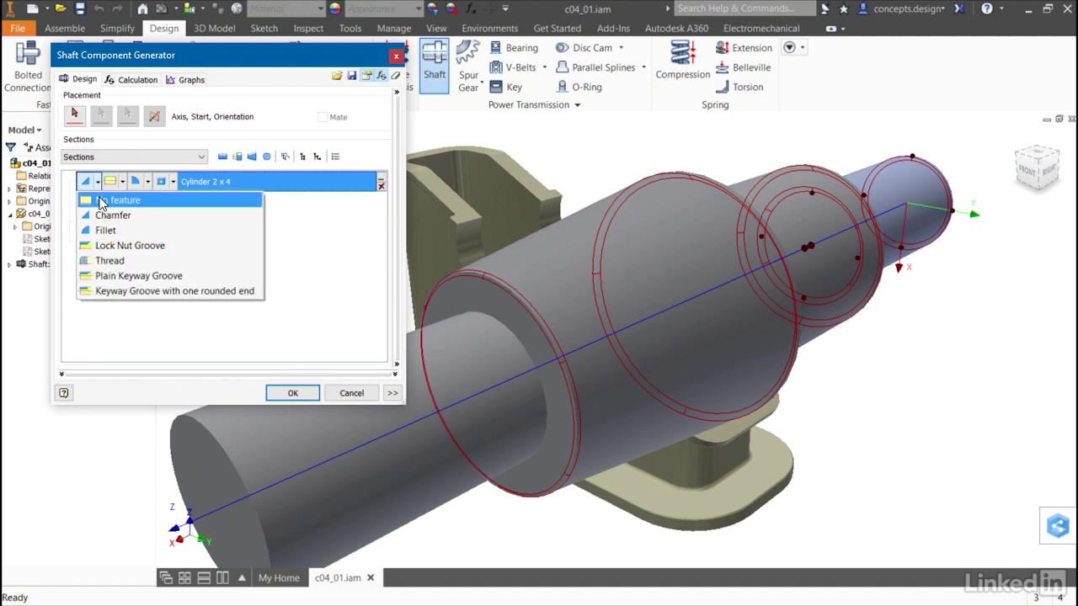
left_click(101, 201)
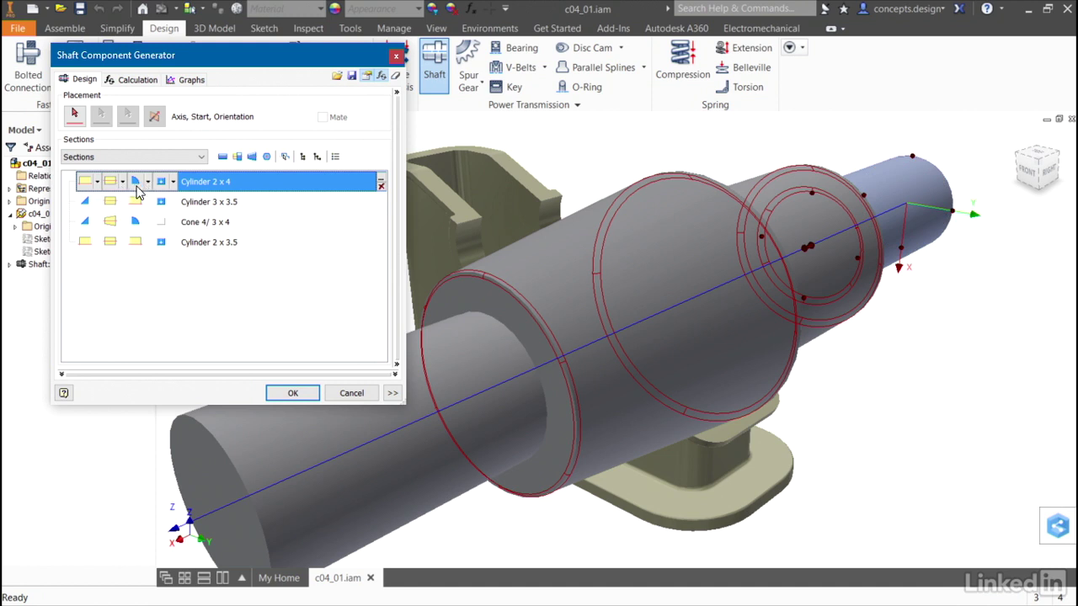
left_click(138, 191)
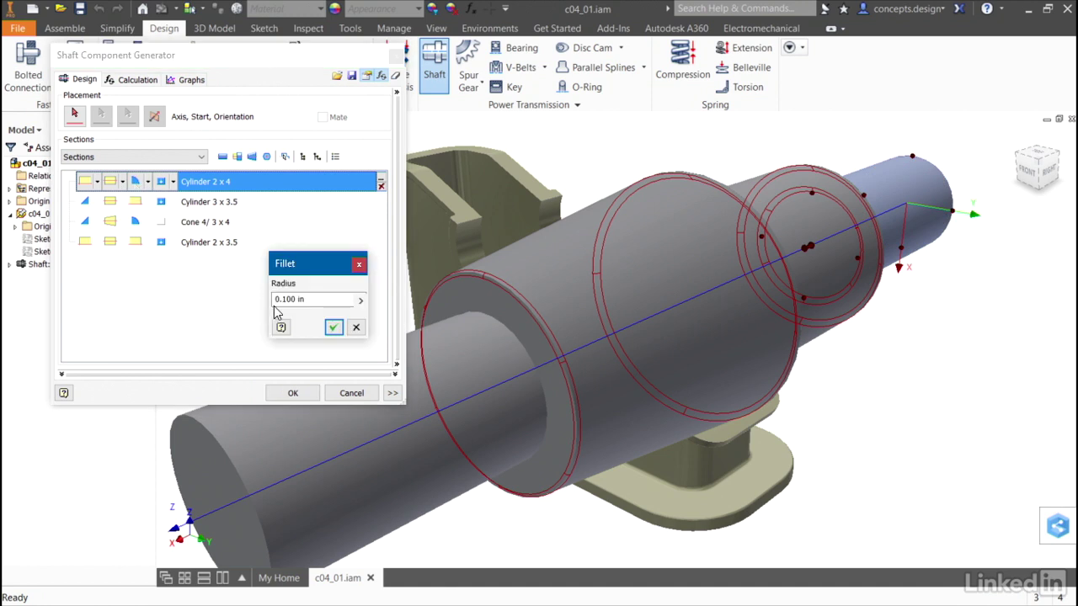
left_click_drag(281, 300, 292, 301)
type("0")
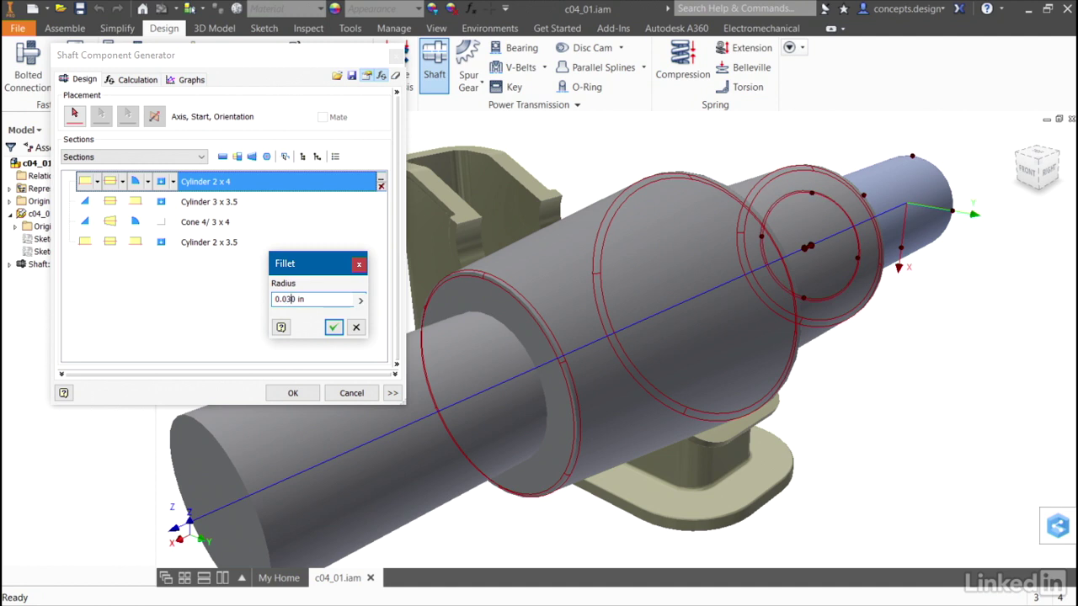
left_click(333, 328)
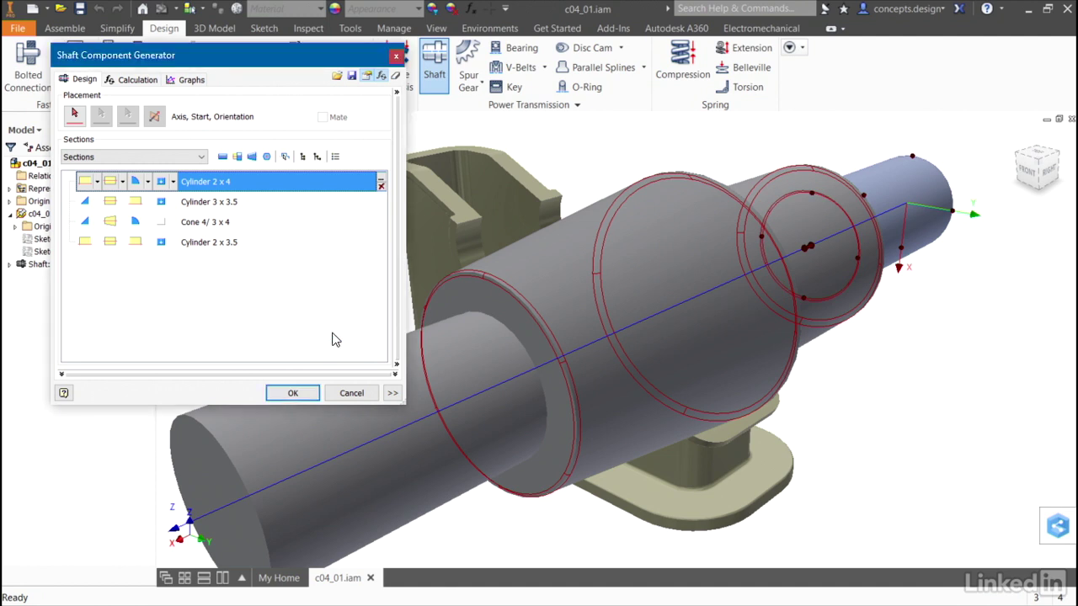
Resize the first section to a 1 in diameter, 0.75 in long cylinder
double_click(255, 184)
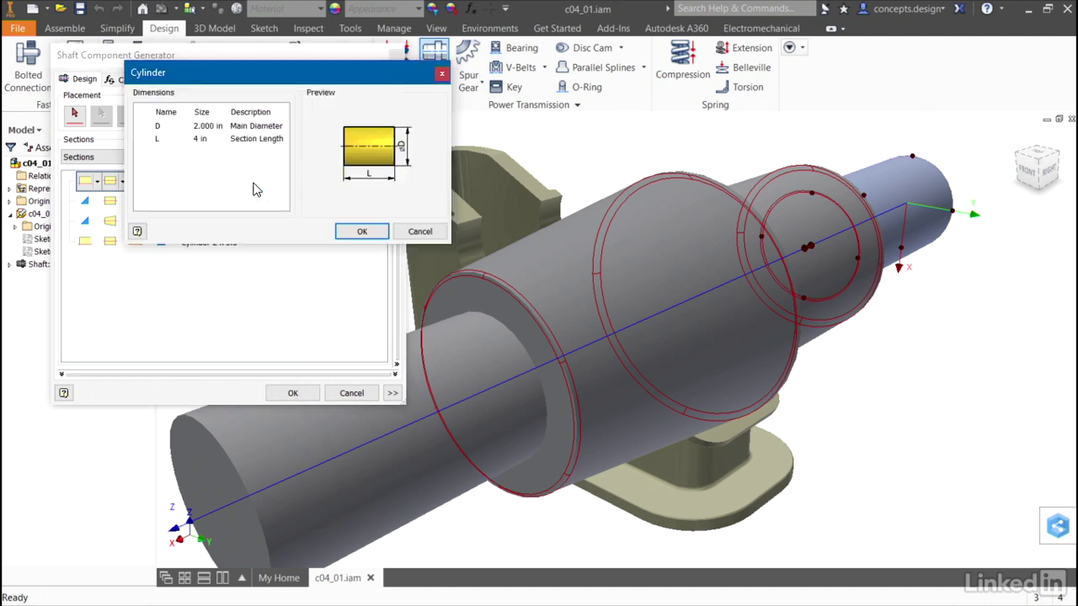
left_click(210, 127)
type("1")
left_click(203, 139)
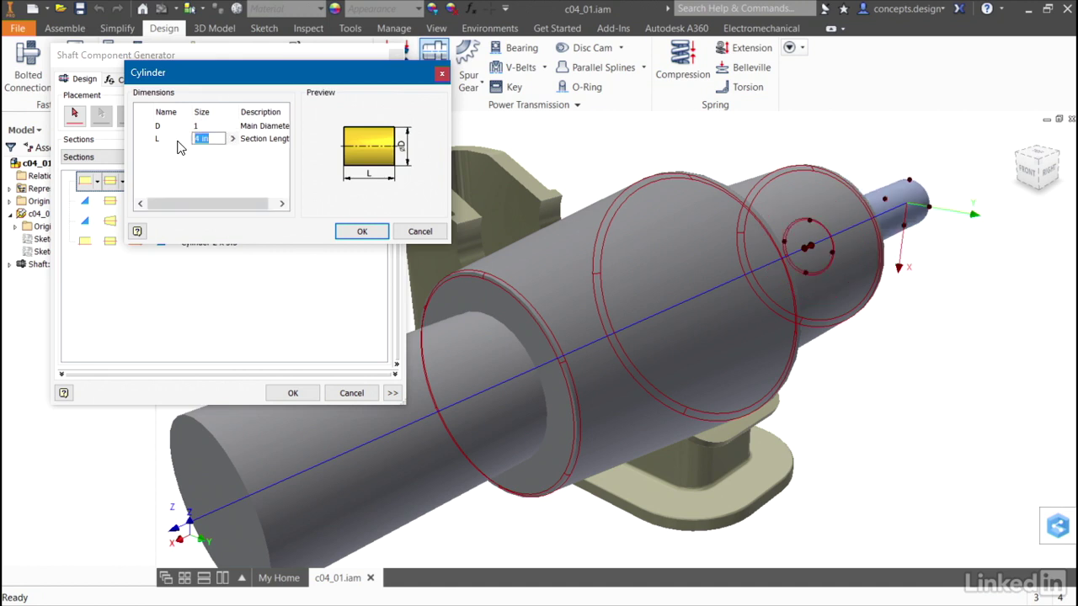
type(".75")
left_click(359, 230)
mouse_move(826, 423)
middle_mouse_down("shift")
mouse_move(880, 406)
mouse_move(693, 440)
mouse_move(864, 437)
middle_mouse_up("shift")
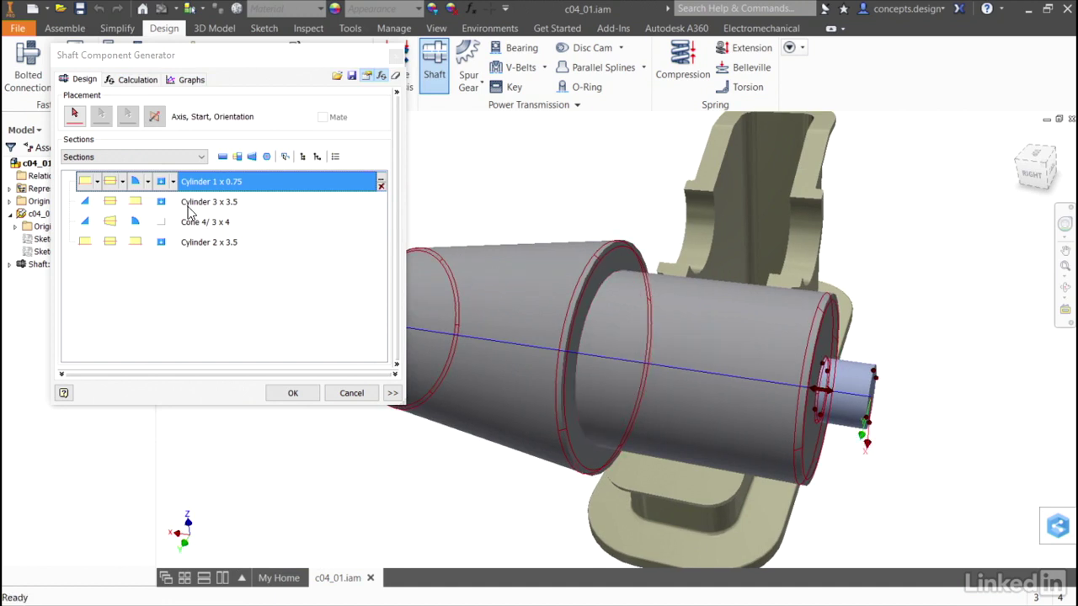
Add a 0.030 in fillet to the Cylinder 3 x 3.5 section's edge
left_click(89, 205)
left_click(98, 204)
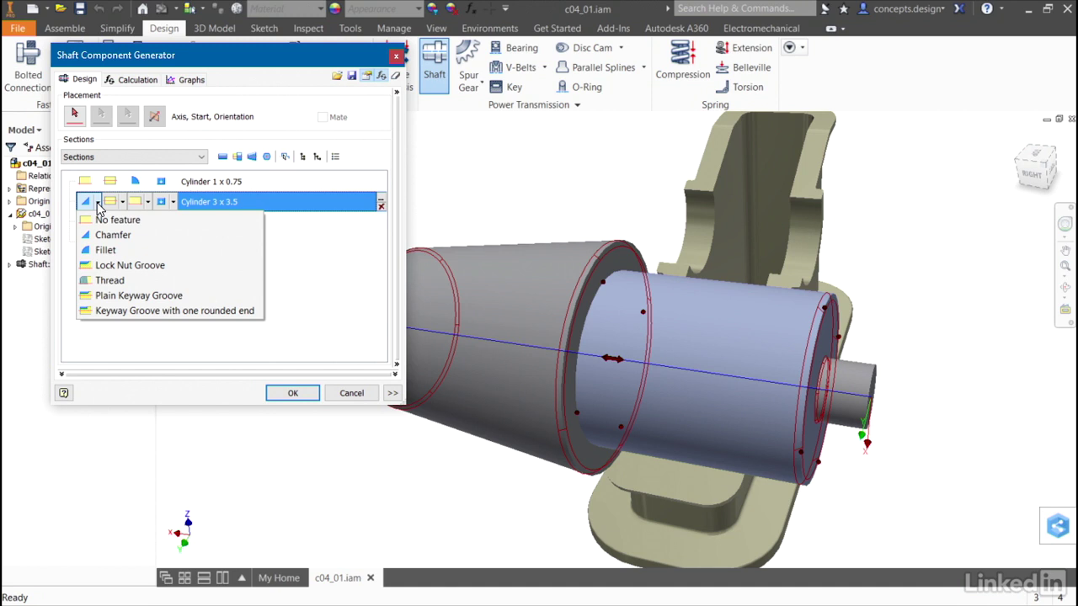
left_click(101, 250)
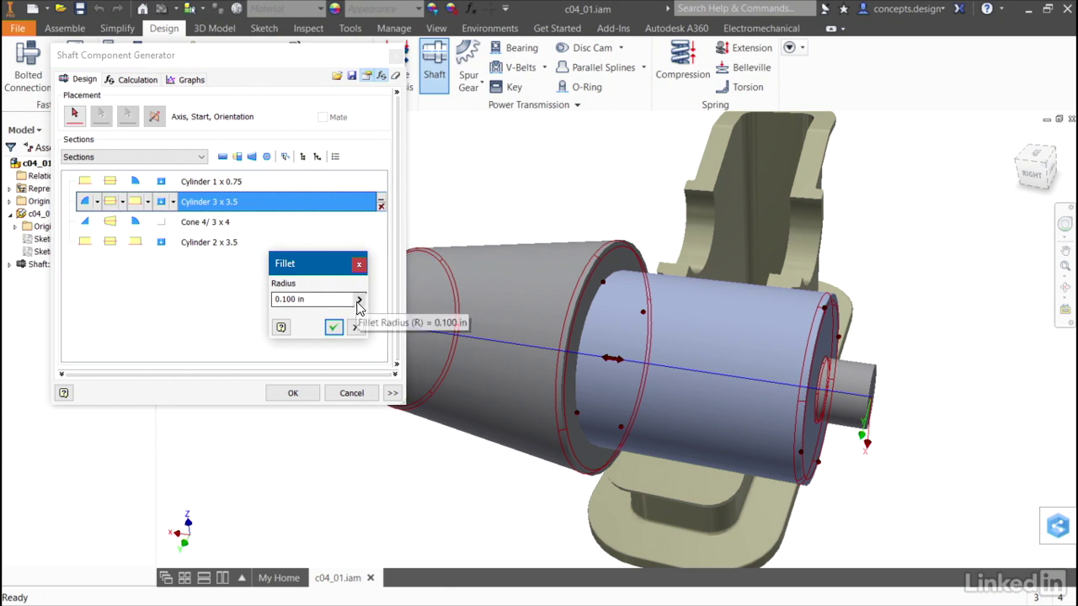
left_click(359, 301)
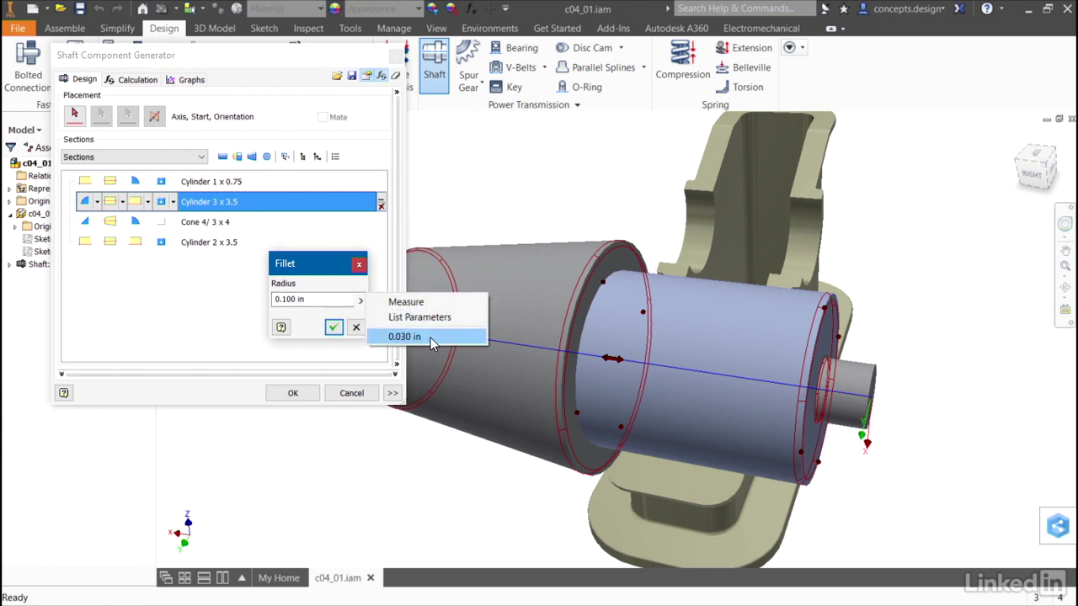
left_click(404, 336)
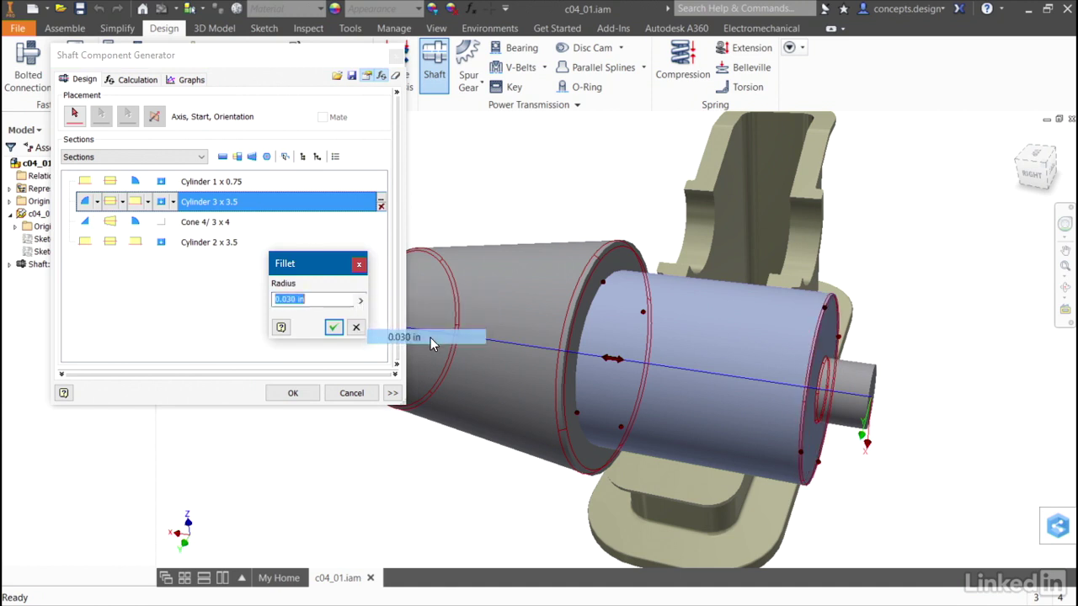
left_click(333, 328)
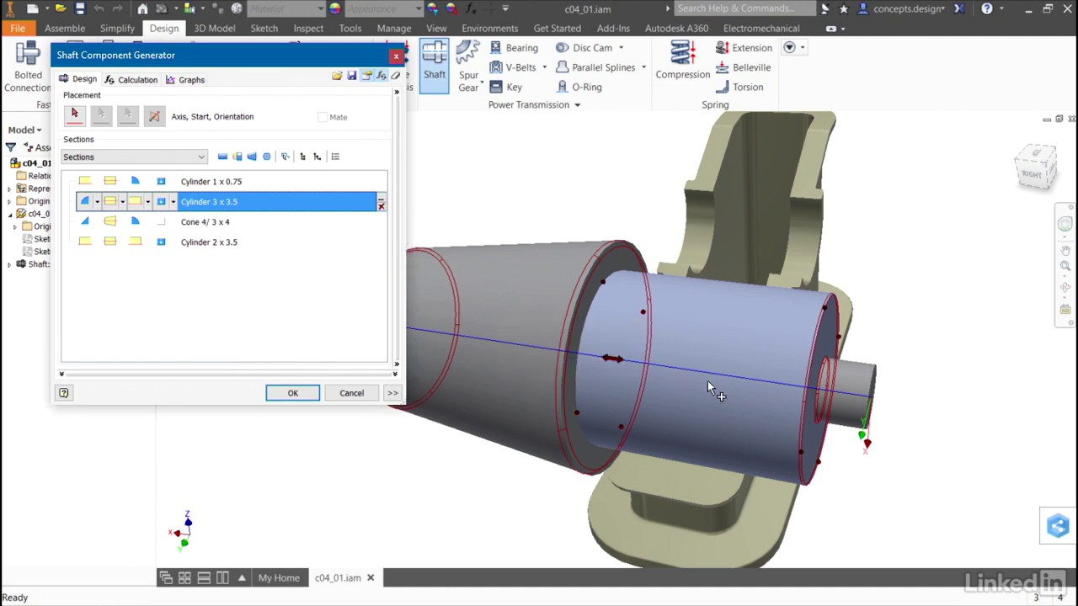
Resize the second section to a 1.3 in diameter, 1.9 in long cylinder
left_click_drag(623, 371, 732, 389)
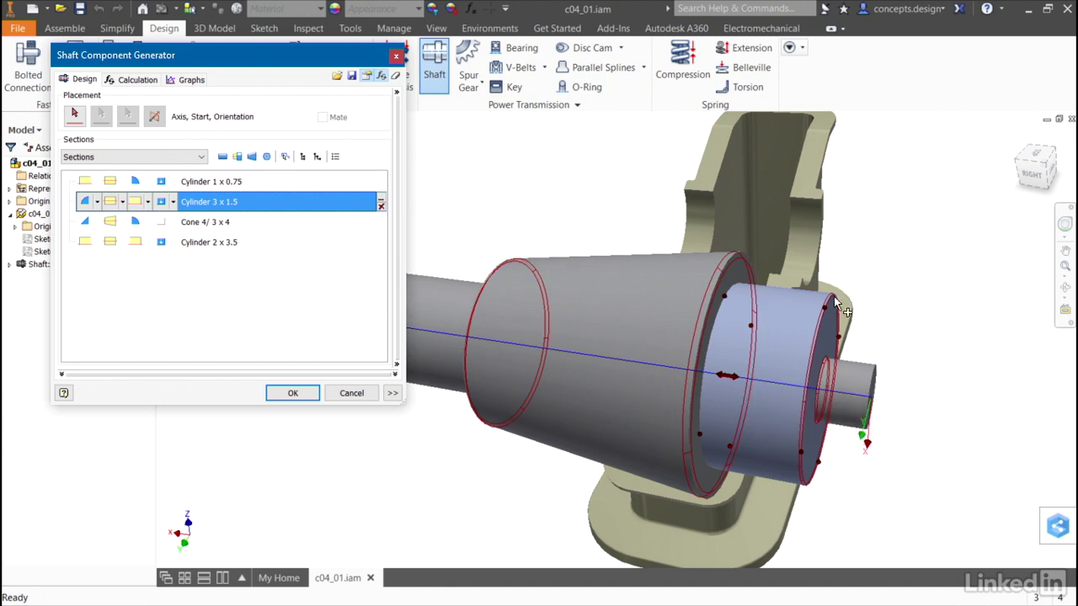
left_click_drag(830, 316, 825, 318)
double_click(261, 202)
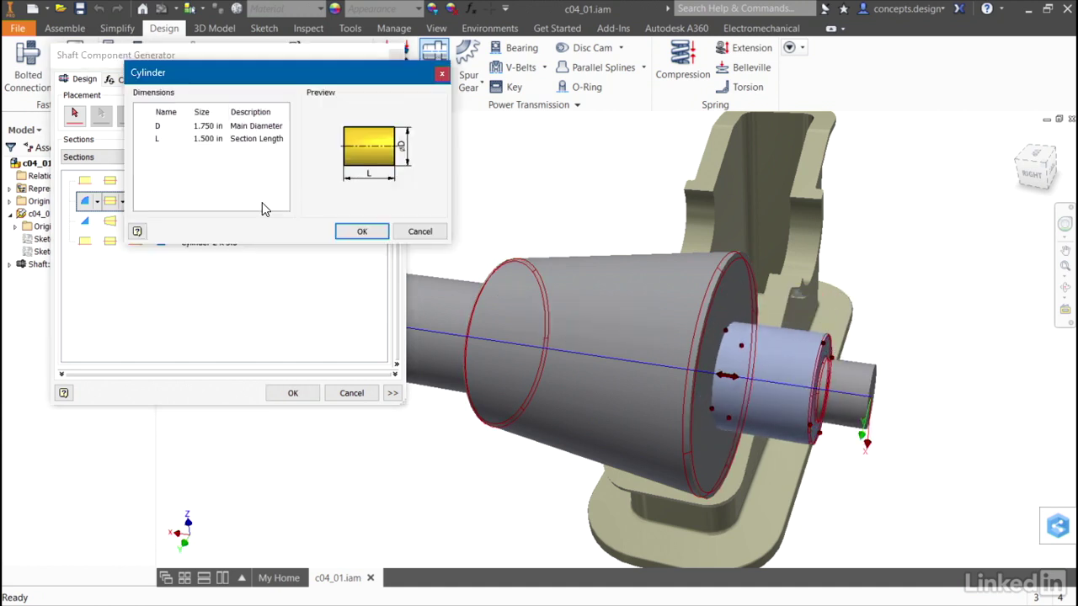
left_click(211, 126)
type("1.3")
left_click(206, 139)
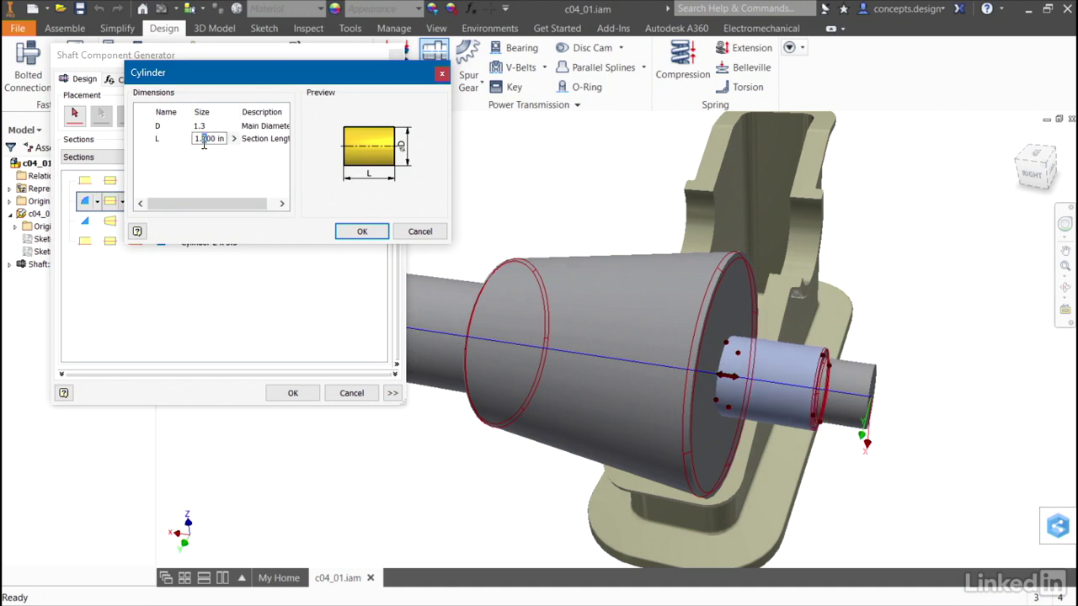
type("9")
left_click(356, 232)
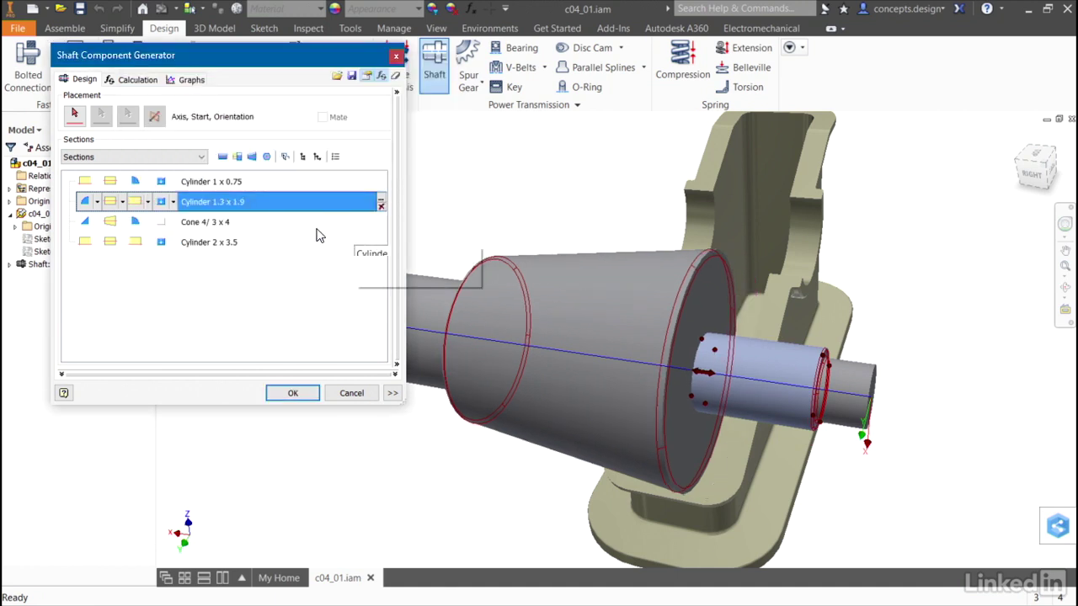
Convert the cone section into a cylinder, accepting loss of its edge features
left_click(570, 296)
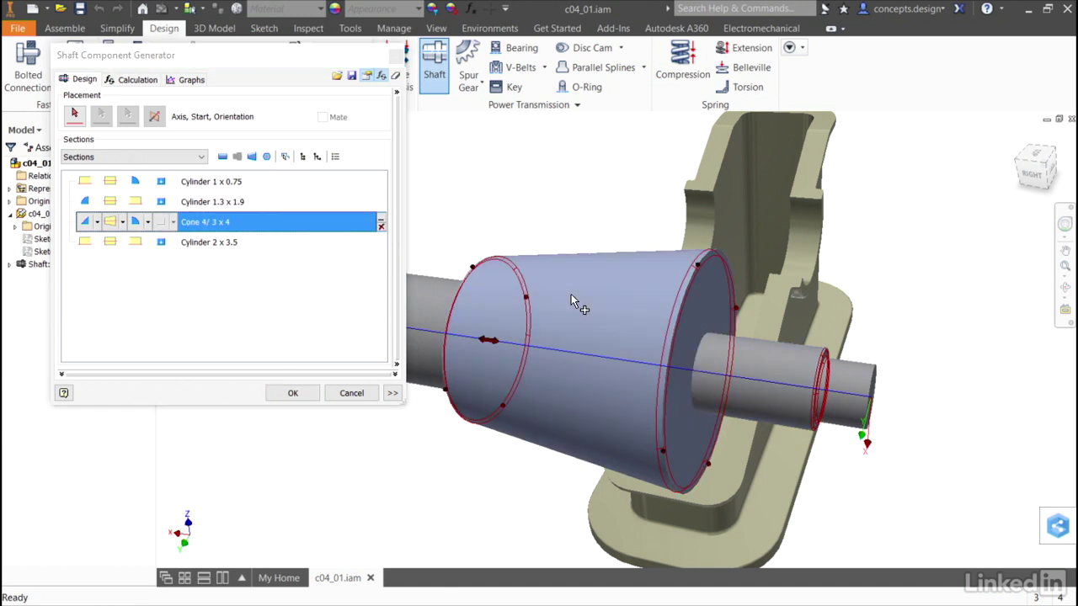
left_click(123, 226)
left_click(124, 224)
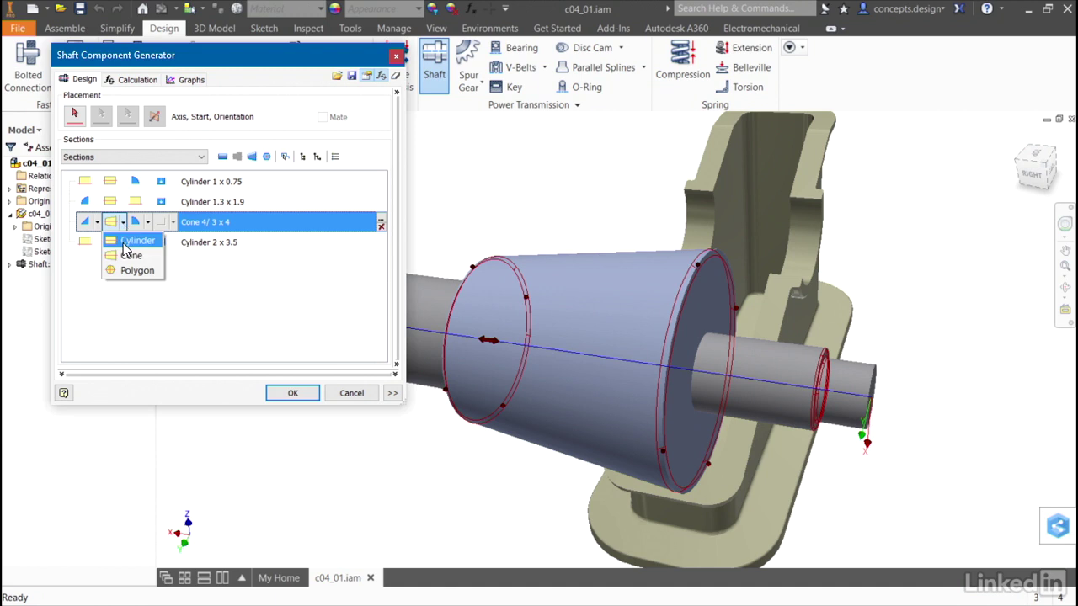
left_click(122, 243)
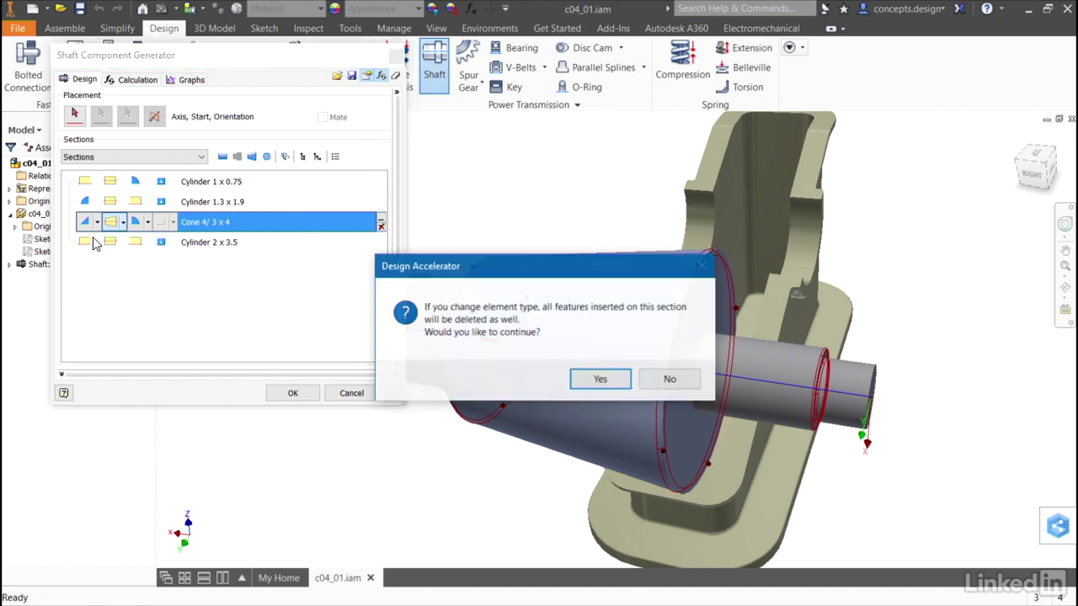
left_click(598, 379)
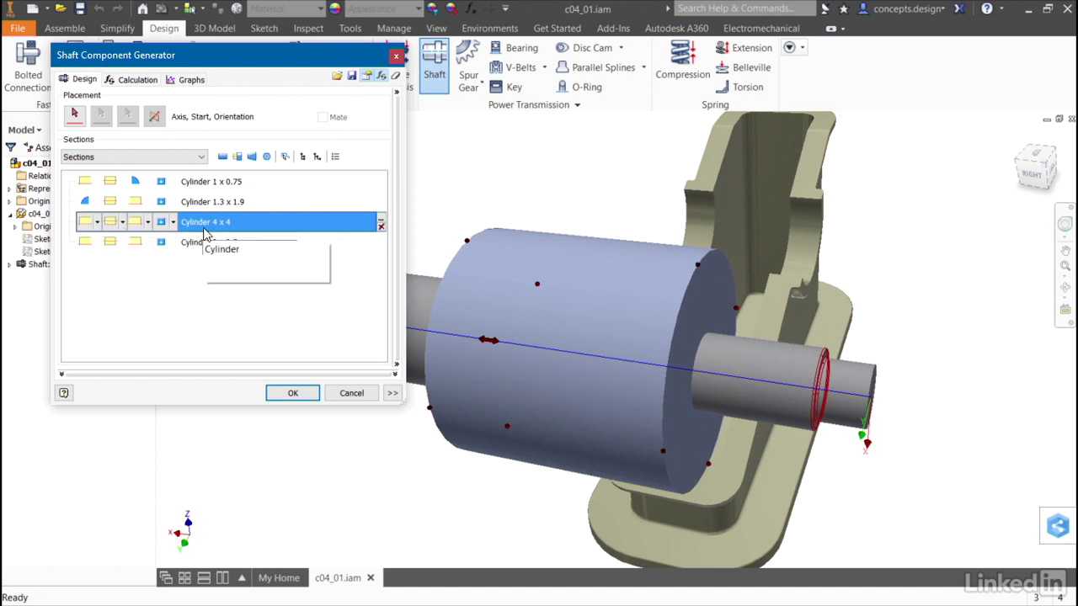
Enter 1 in diameter and 0.75 in length for the new cylinder section
double_click(235, 229)
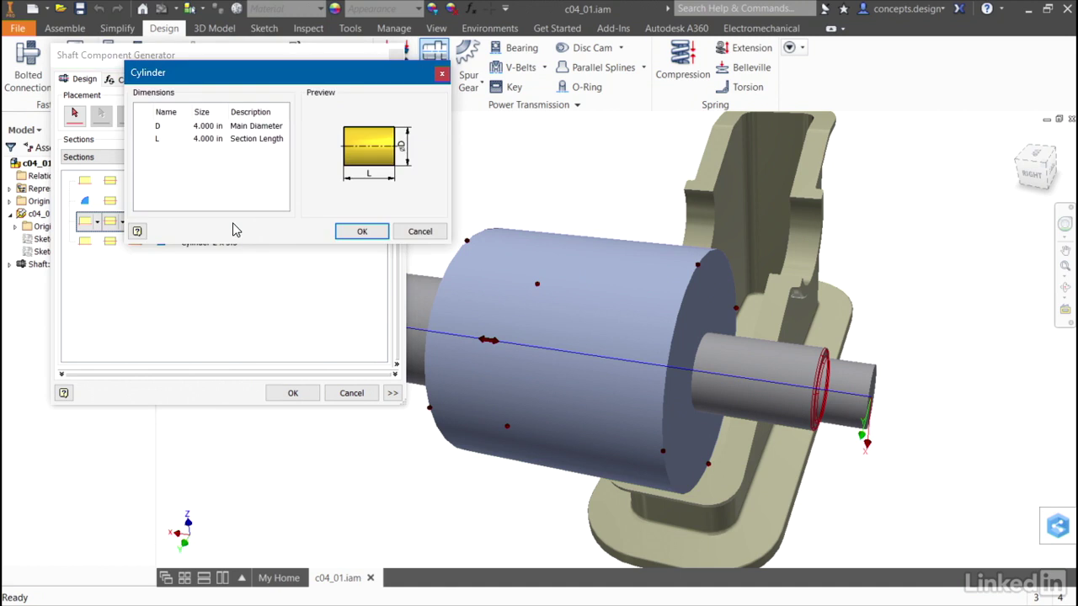
left_click(202, 125)
type("1")
left_click(203, 139)
double_click(209, 139)
type(".75")
Apply the third section's size and make the last section 0.75 x 2.5 in
left_click(361, 232)
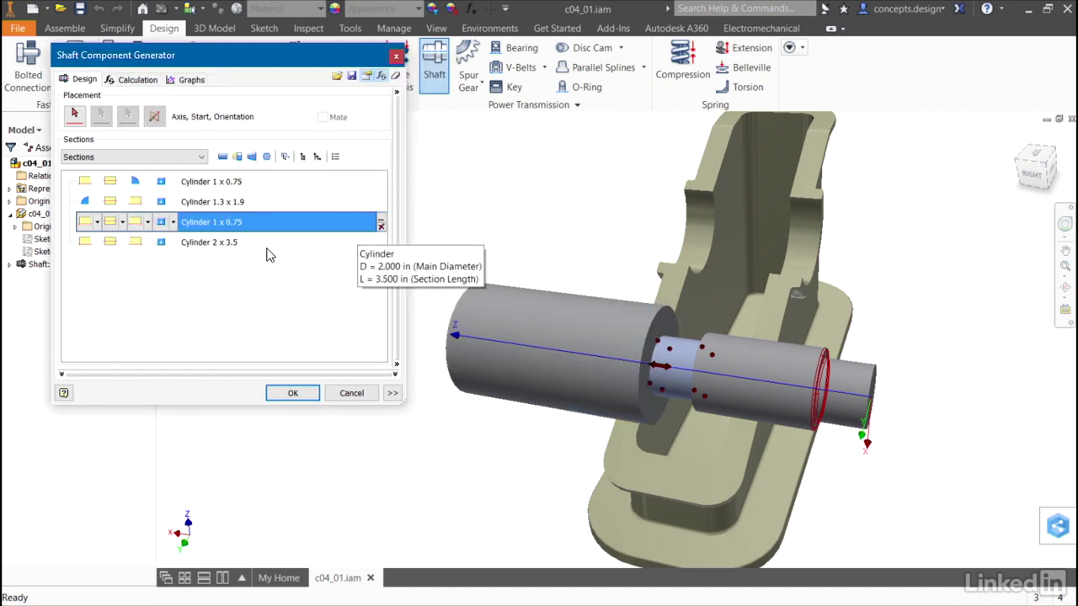
left_click(581, 318)
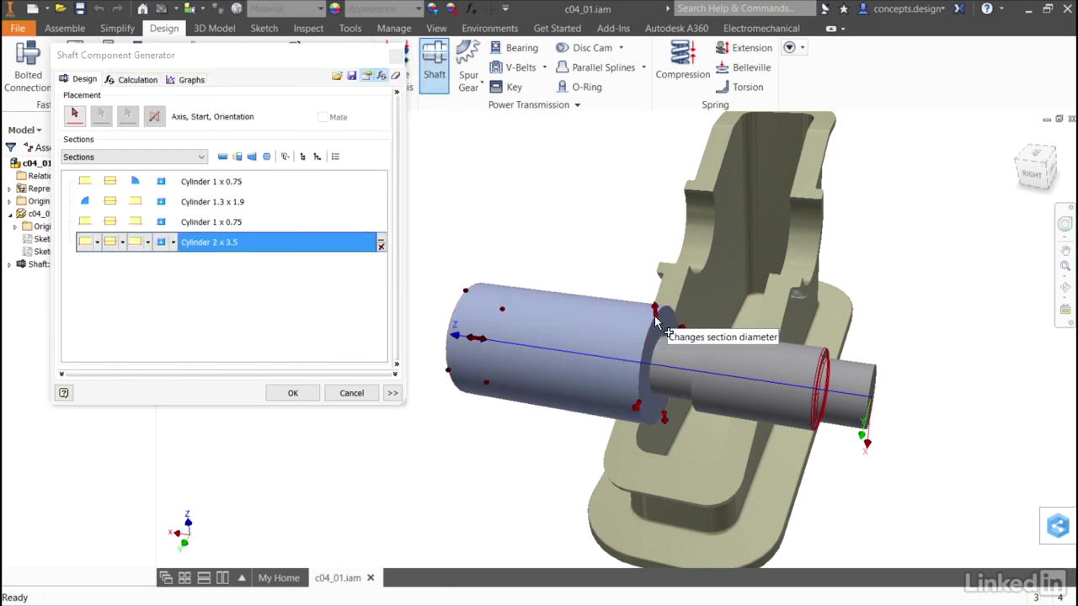
left_click_drag(653, 320, 665, 362)
left_click_drag(493, 354, 476, 328)
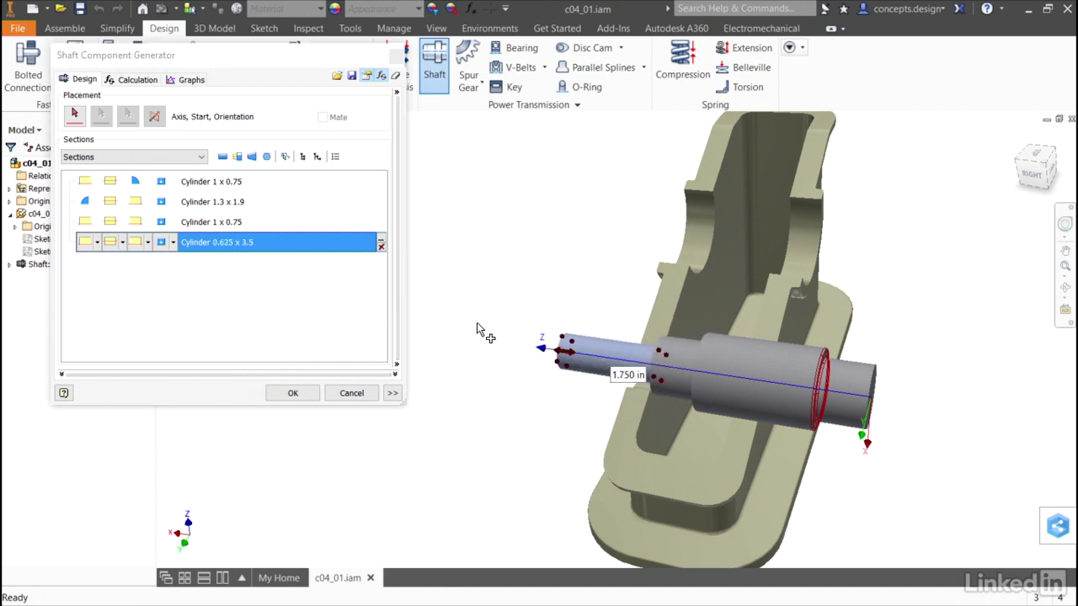
double_click(253, 246)
left_click(209, 126)
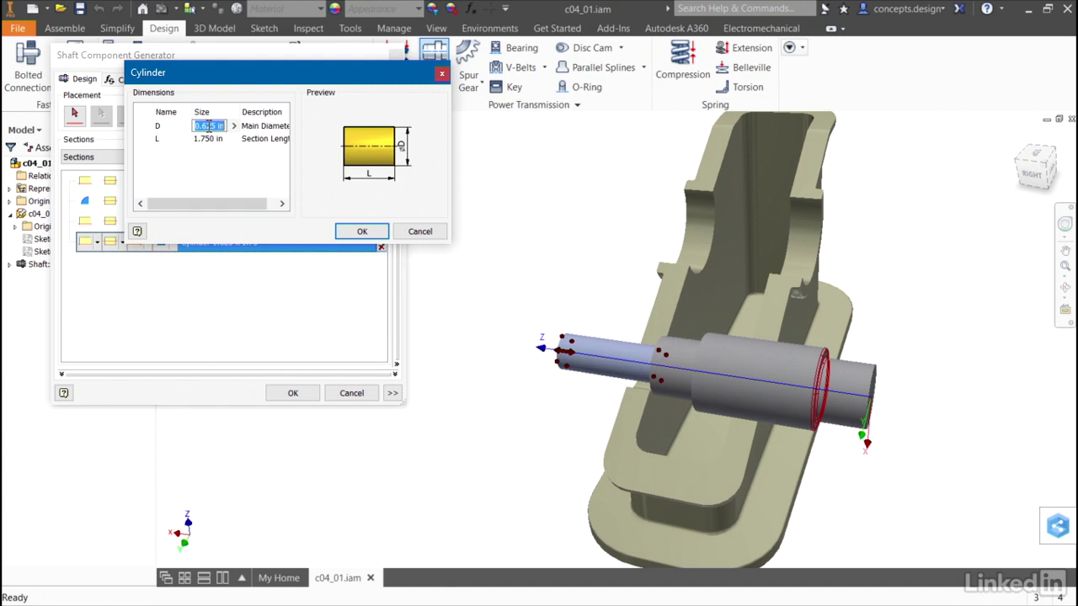
type(".75")
key("Tab")
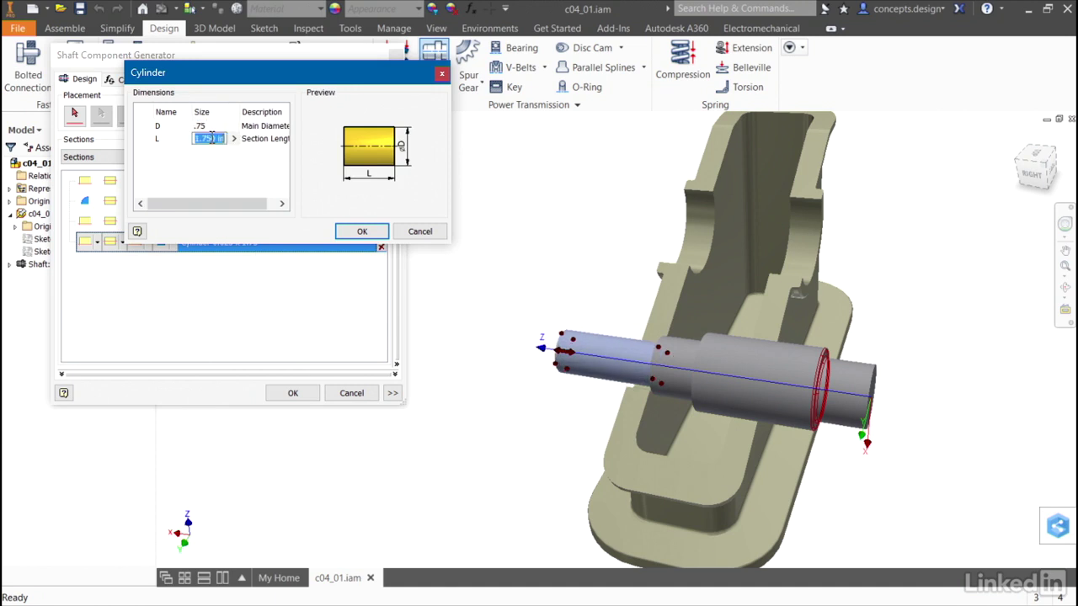
type("2.5")
key("Tab")
left_click(362, 230)
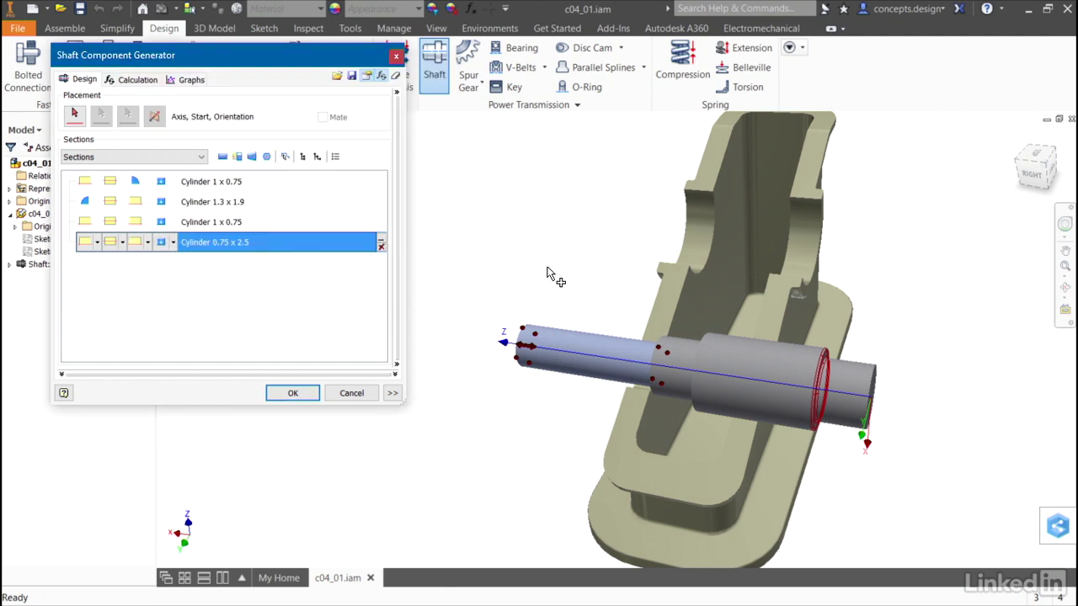
Leave the Cylinder 1.3 x 1.9 section with no fillets on either end
middle_click_drag(556, 274, 773, 328, "shift")
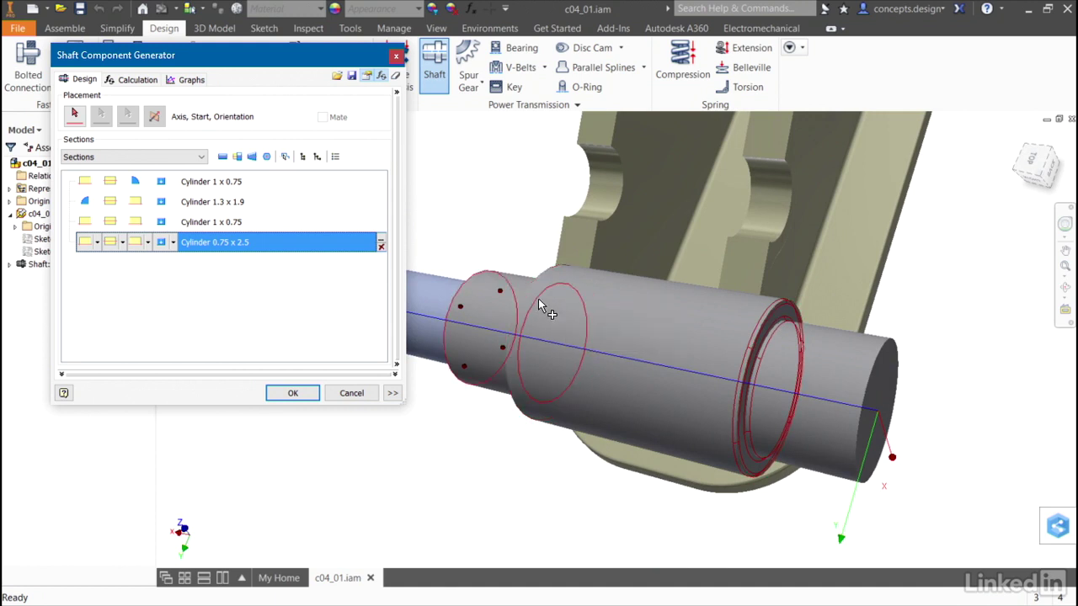
left_click(145, 206)
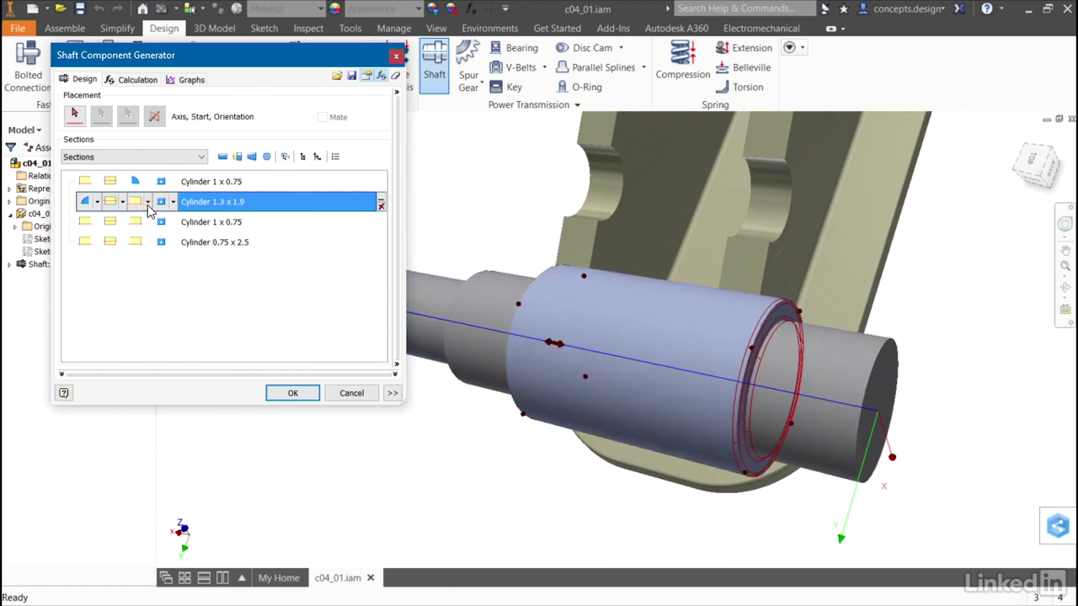
left_click(147, 204)
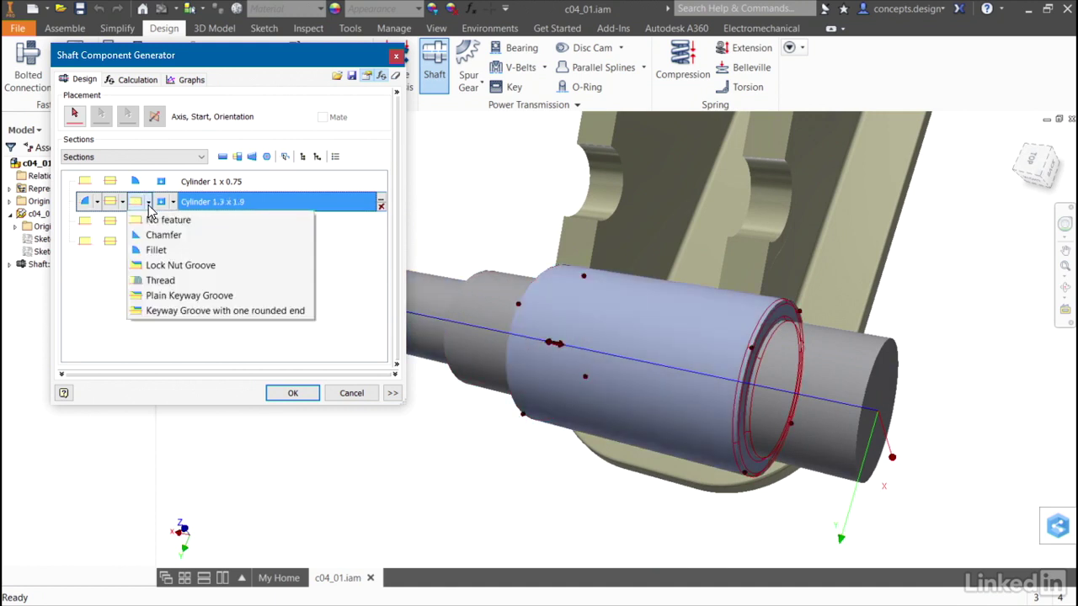
left_click(153, 250)
left_click(360, 299)
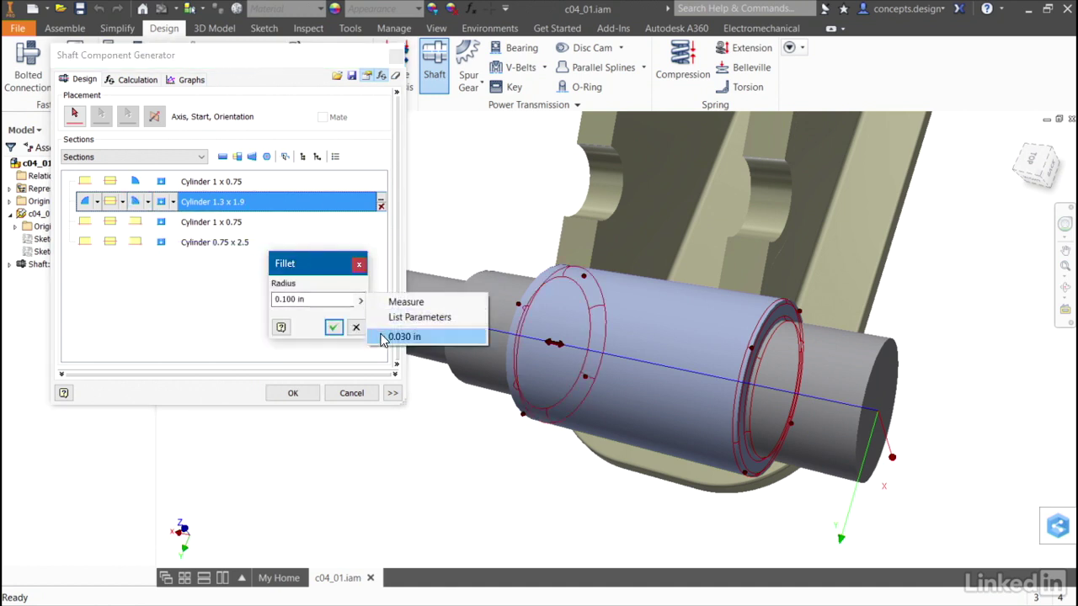
left_click(404, 336)
left_click(333, 327)
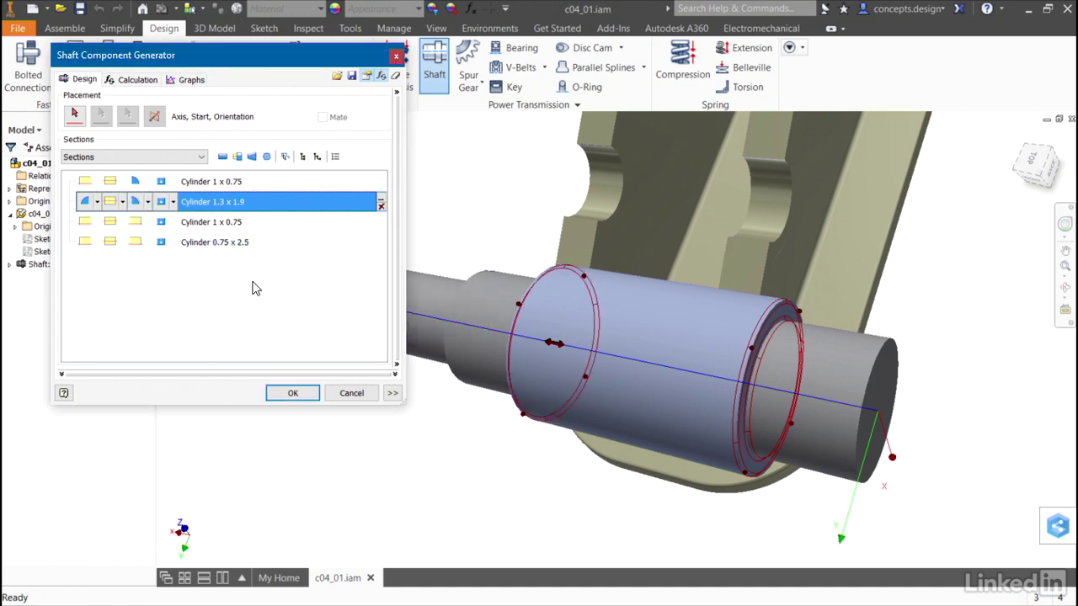
left_click(98, 203)
left_click(99, 216)
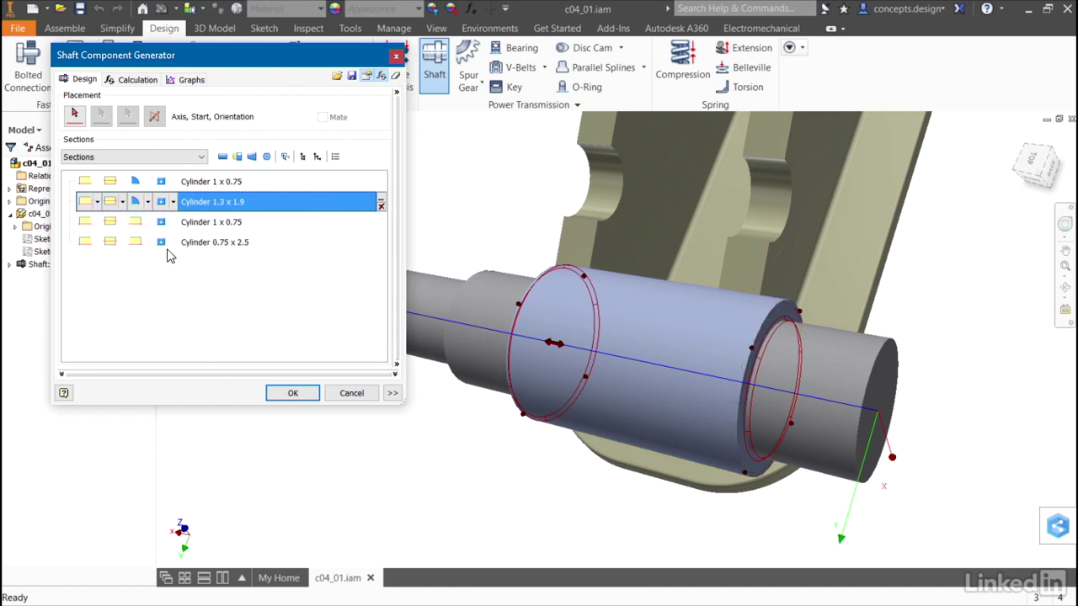
left_click(148, 202)
left_click(159, 220)
Add a 0.030 in fillet to the start of the Cylinder 1 x 0.75 section
left_click(97, 226)
left_click(97, 226)
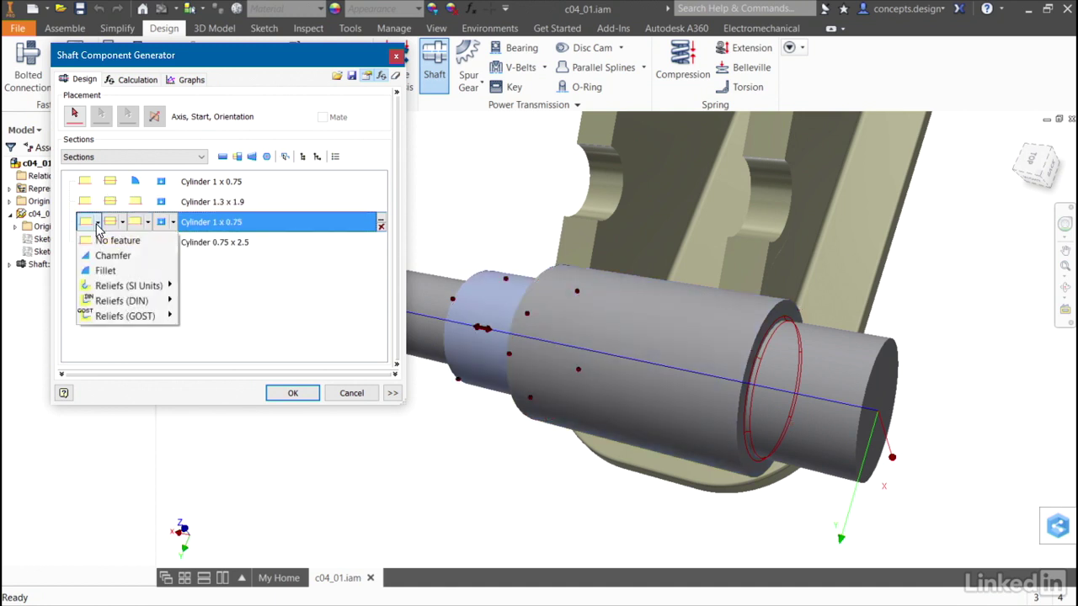
left_click(104, 268)
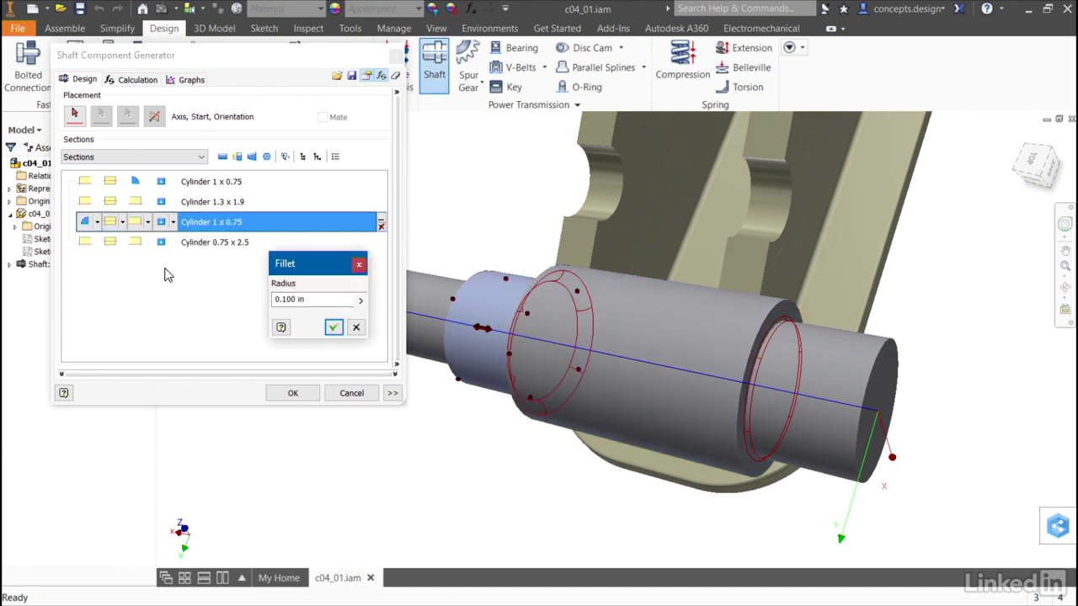
left_click(360, 301)
left_click(396, 336)
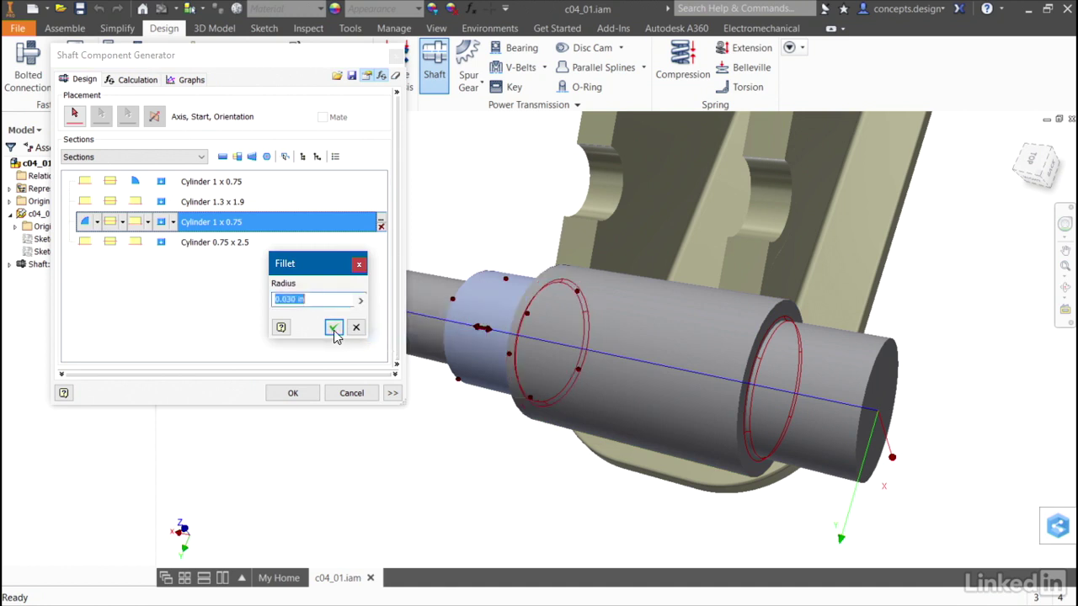
left_click(333, 328)
Finish the shaft design and generate it with the default file names
key("F5")
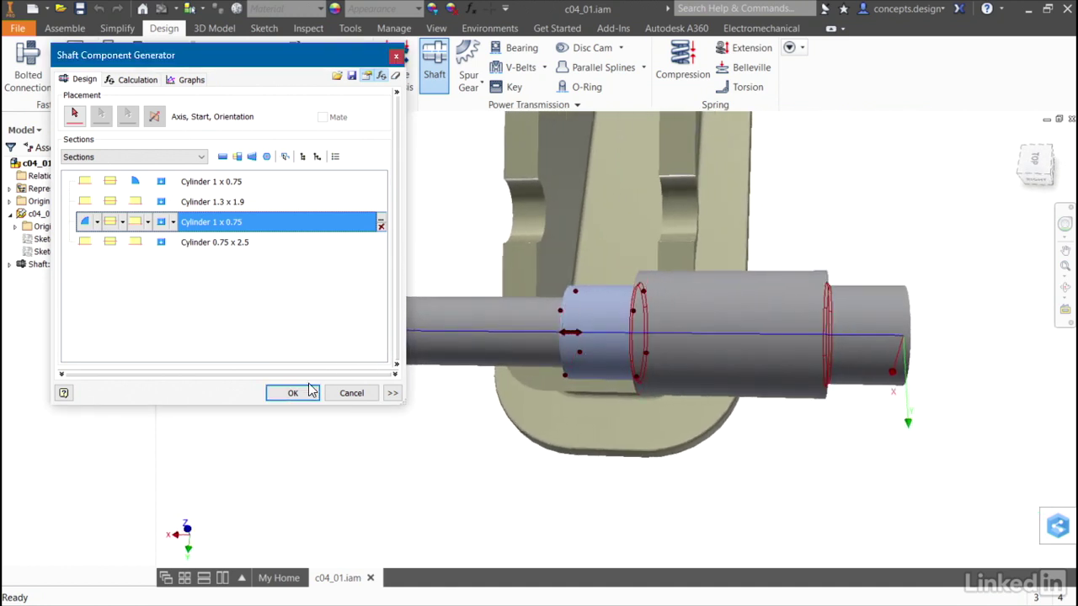
left_click(300, 395)
left_click(308, 312)
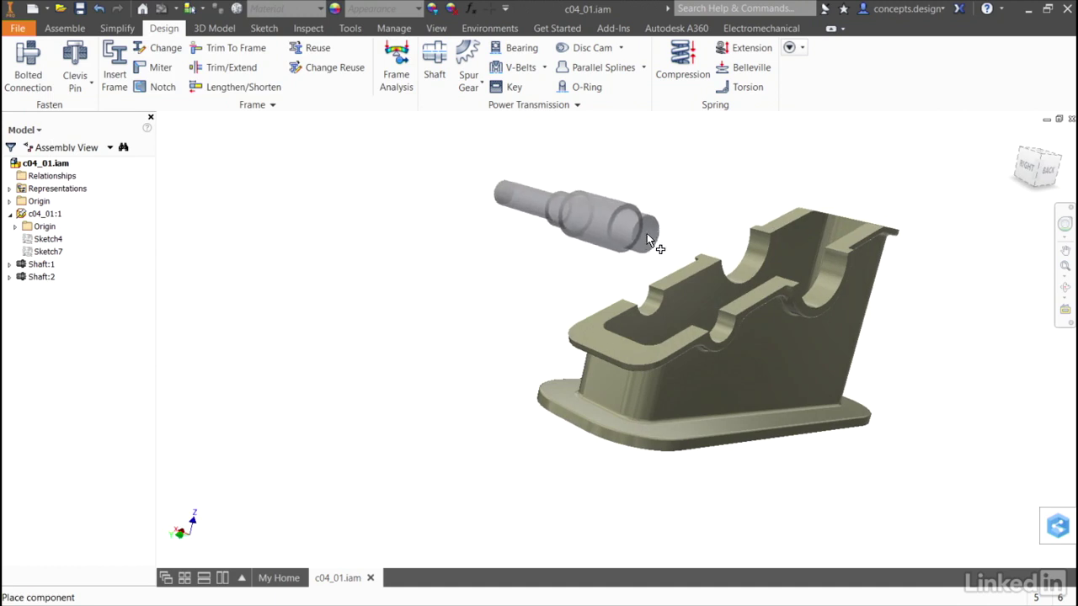
Drop the generated shaft into the bracket assembly
left_click(723, 213)
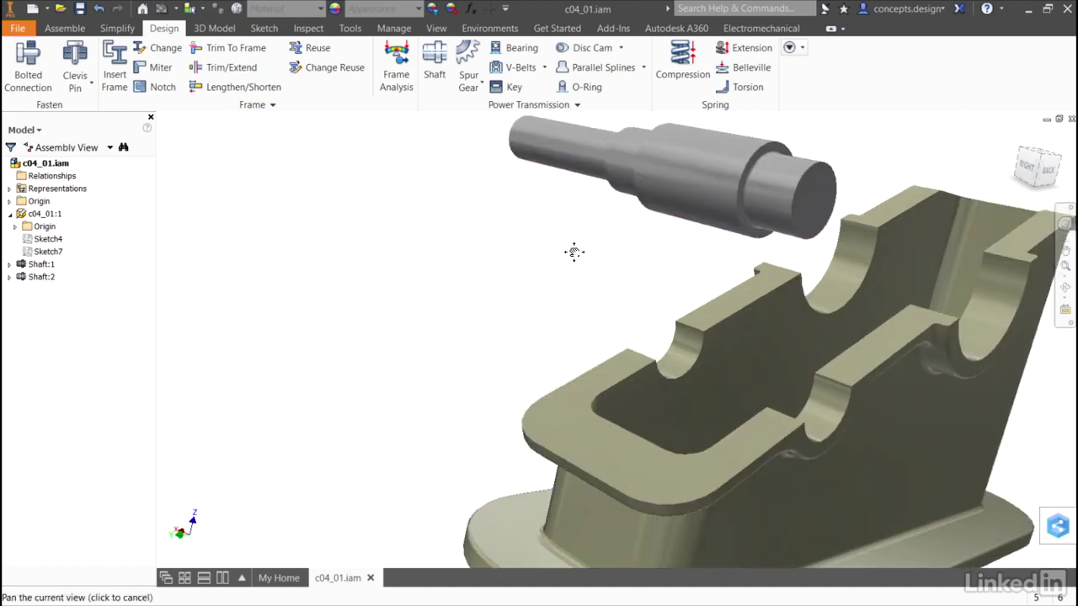
left_click_drag(545, 265, 404, 295)
key("Escape")
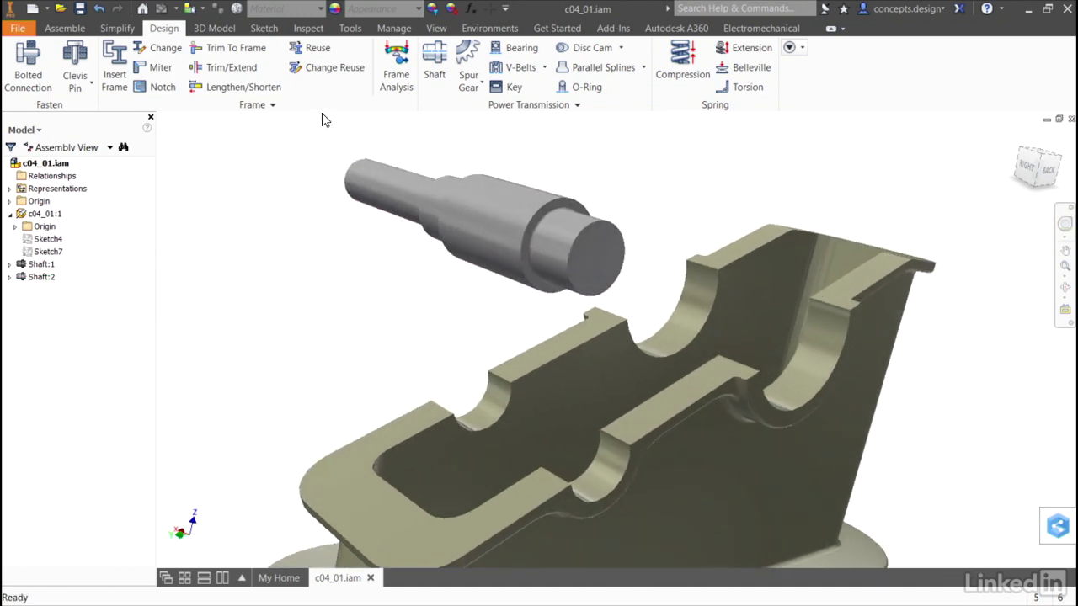
Join the shaft's end face to the bracket's bore with a rotational joint
left_click(73, 30)
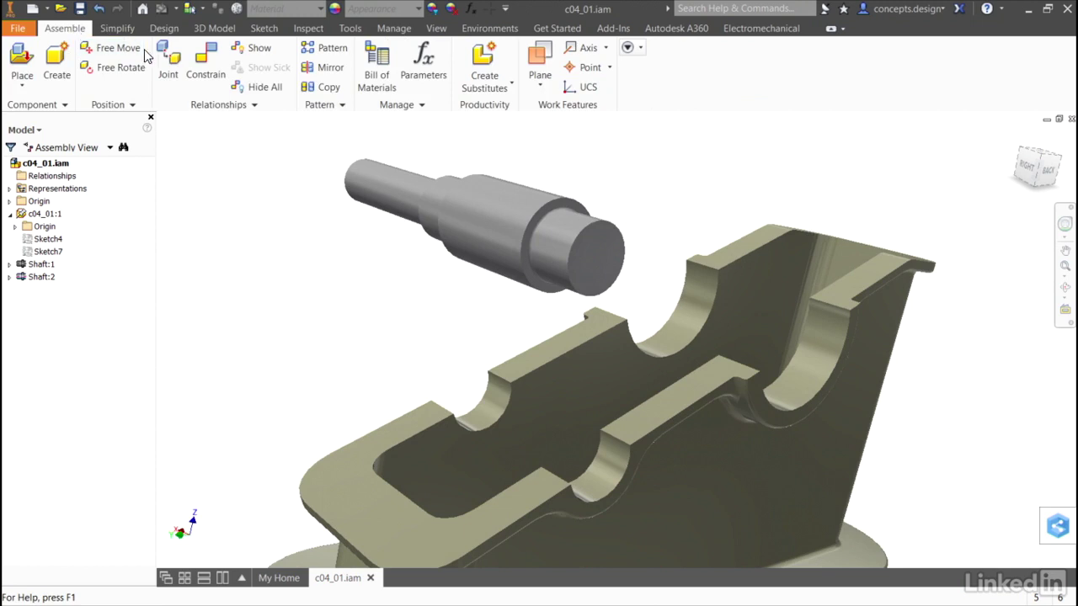
left_click(169, 66)
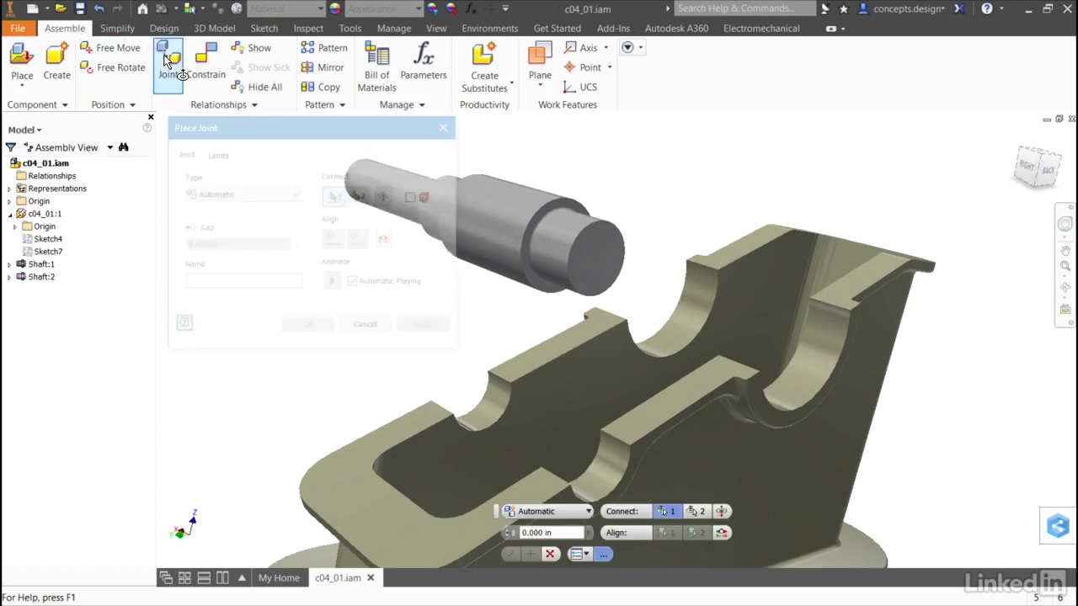
left_click(541, 299)
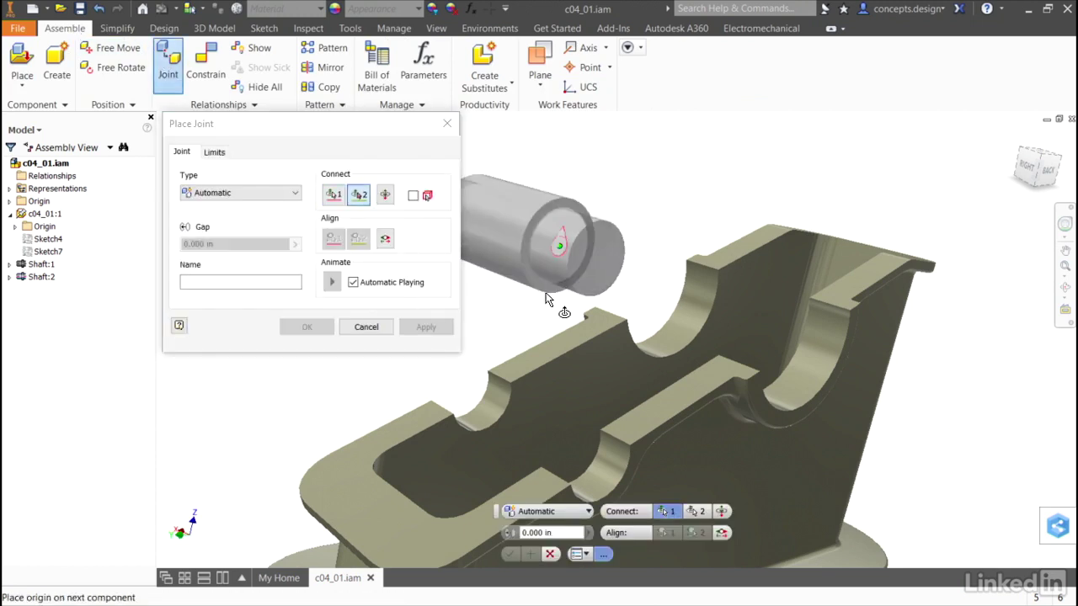
left_click(799, 348)
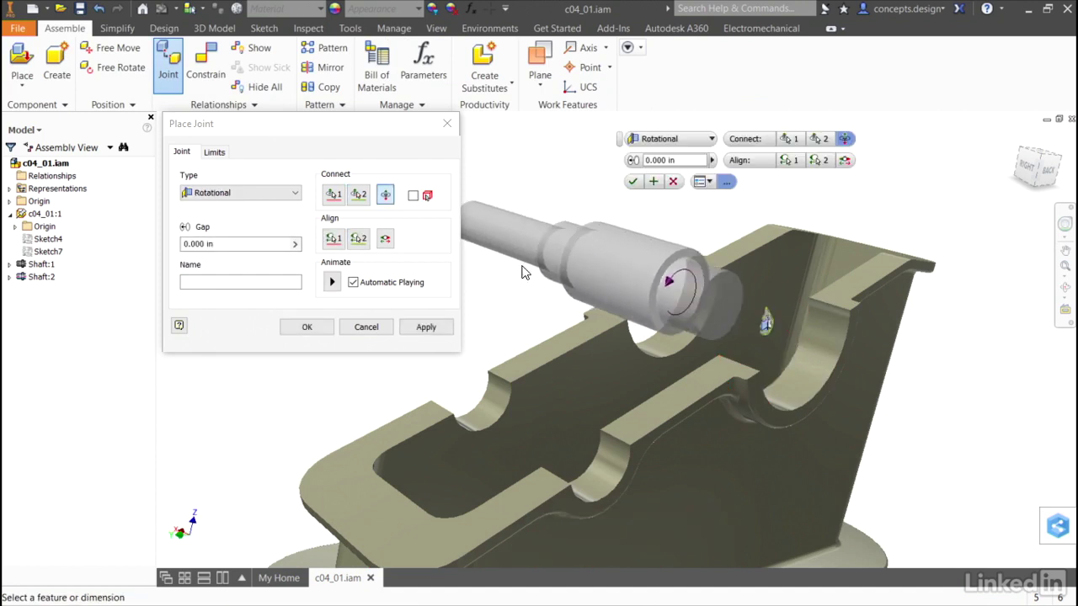
left_click(308, 327)
key("F6")
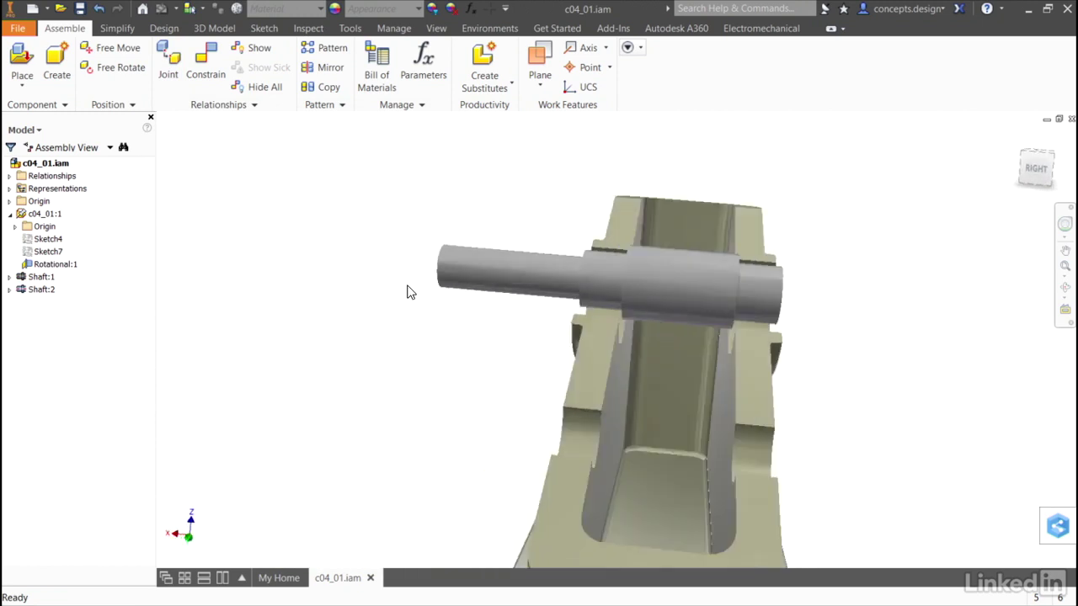
scroll(590, 167, "up", 3)
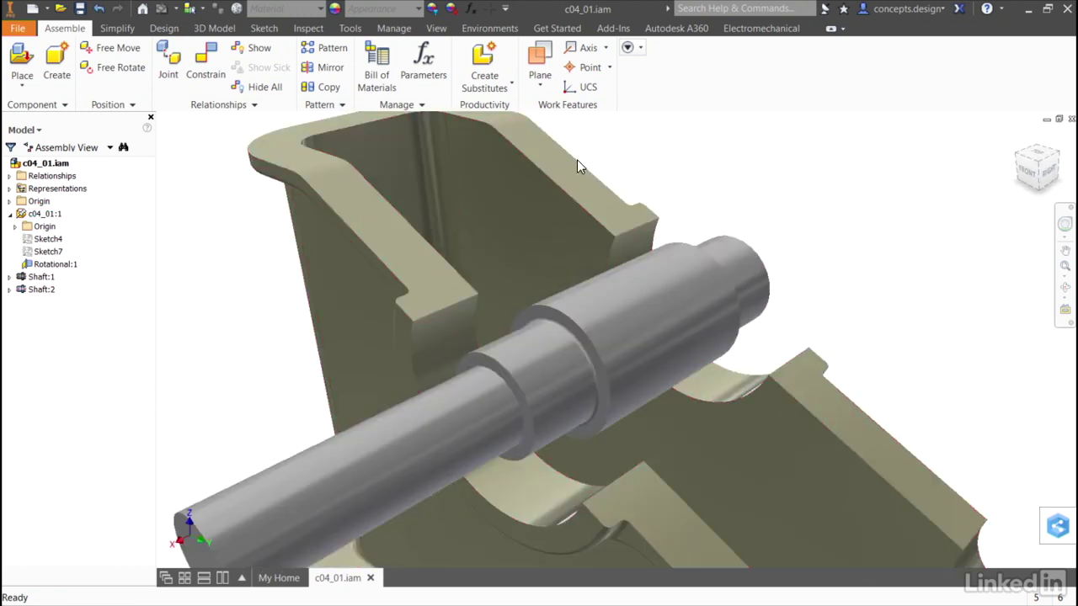
scroll(589, 167, "down", 3)
middle_click_drag(678, 161, 680, 203)
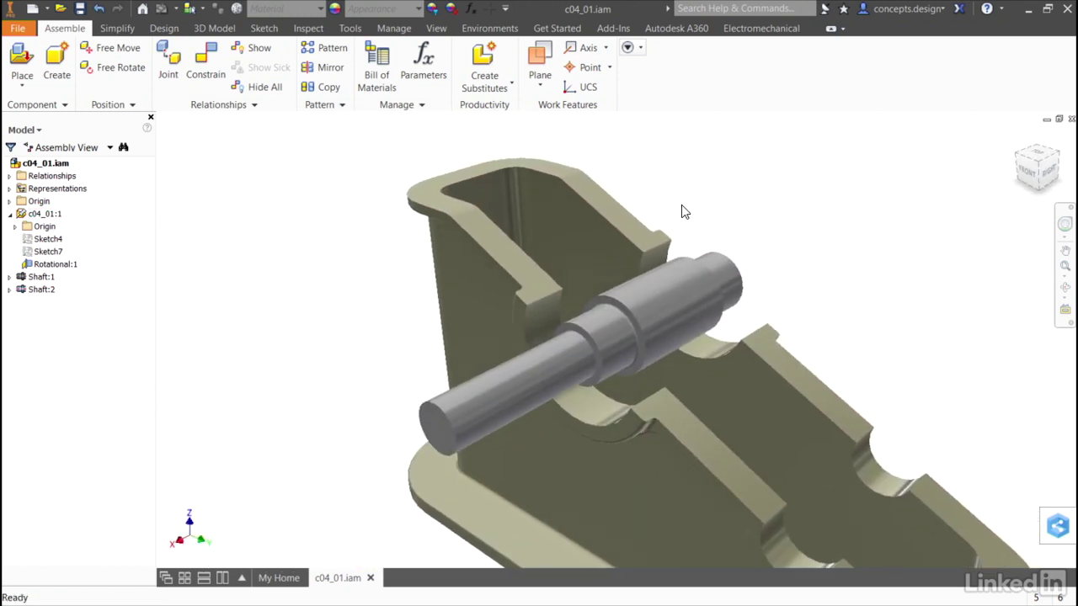
Open the Bearing Generator and browse angular contact bearings from All Ball Bearing Categories
left_click(164, 29)
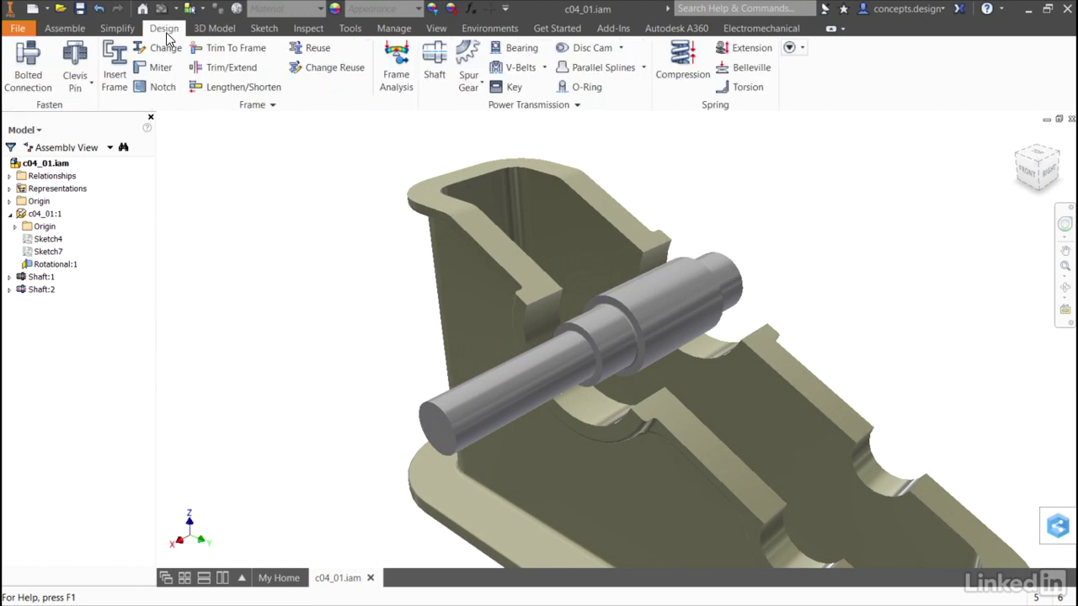
left_click(521, 49)
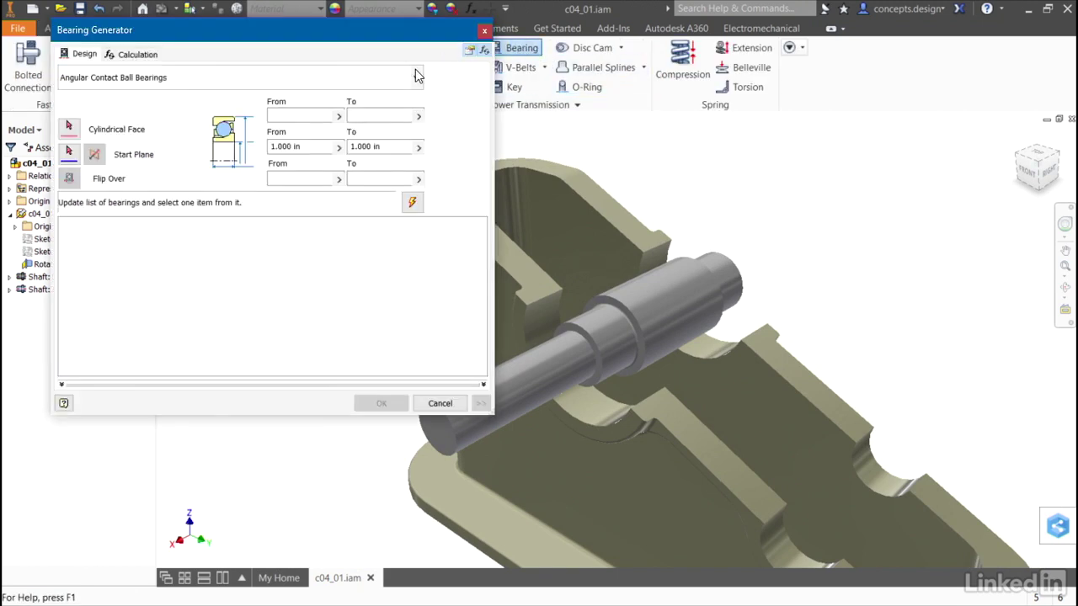
left_click(415, 75)
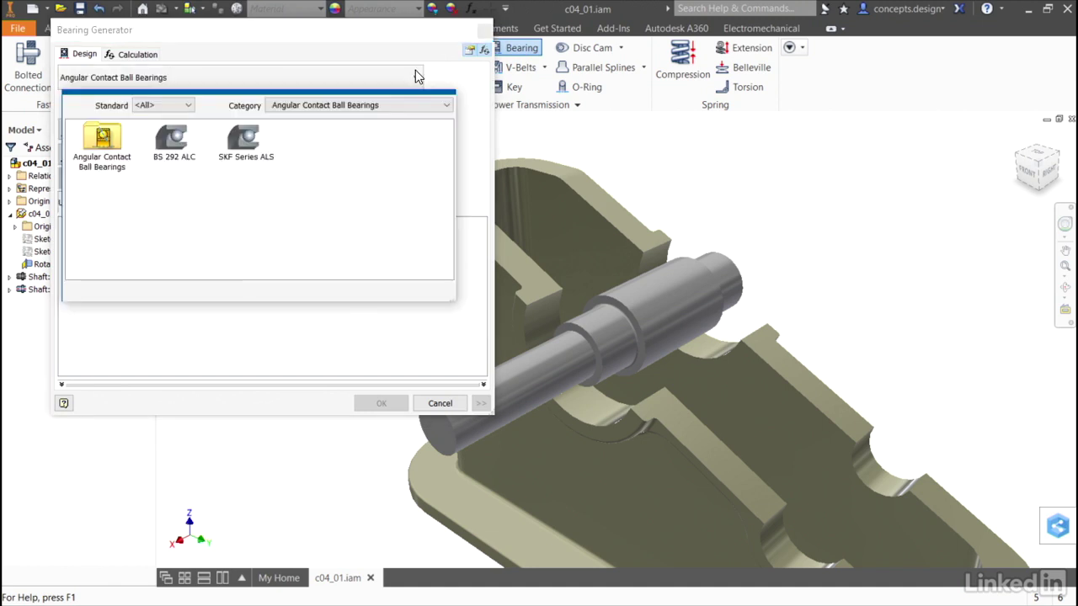
left_click(337, 107)
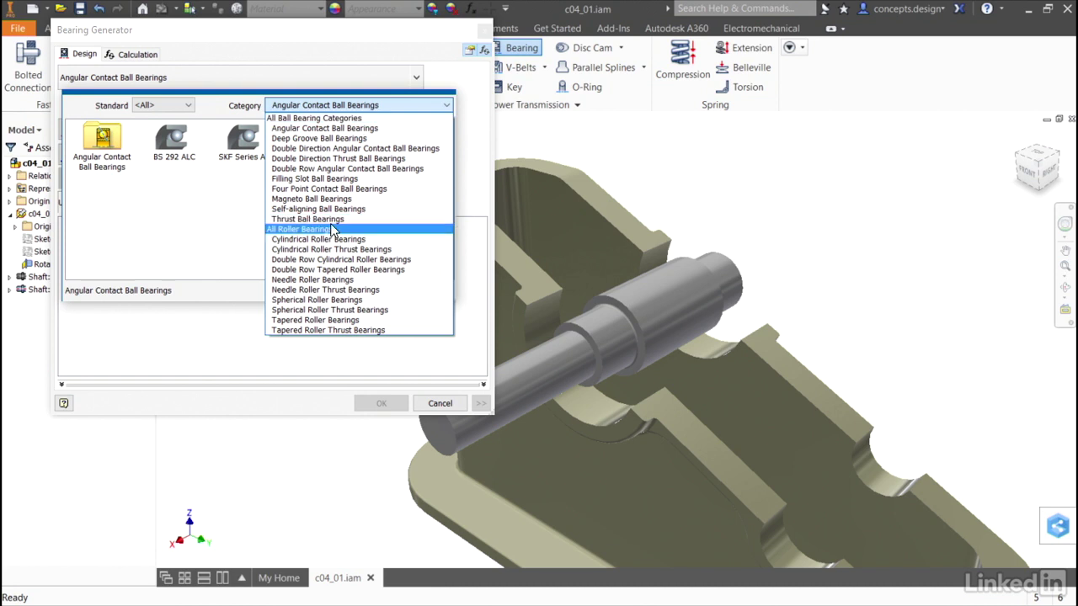
left_click(313, 118)
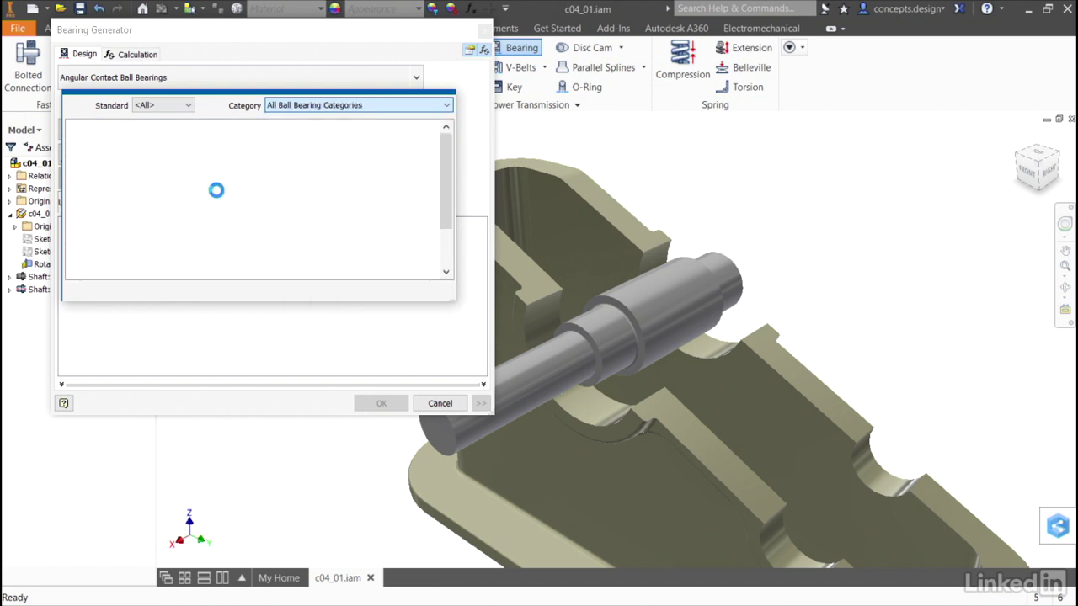
mouse_move(446, 150)
left_mouse_down()
mouse_move(454, 246)
mouse_move(442, 139)
left_mouse_up()
Place the bearing on the shaft's cylindrical face, flipped against the shoulder start plane
left_click(449, 88)
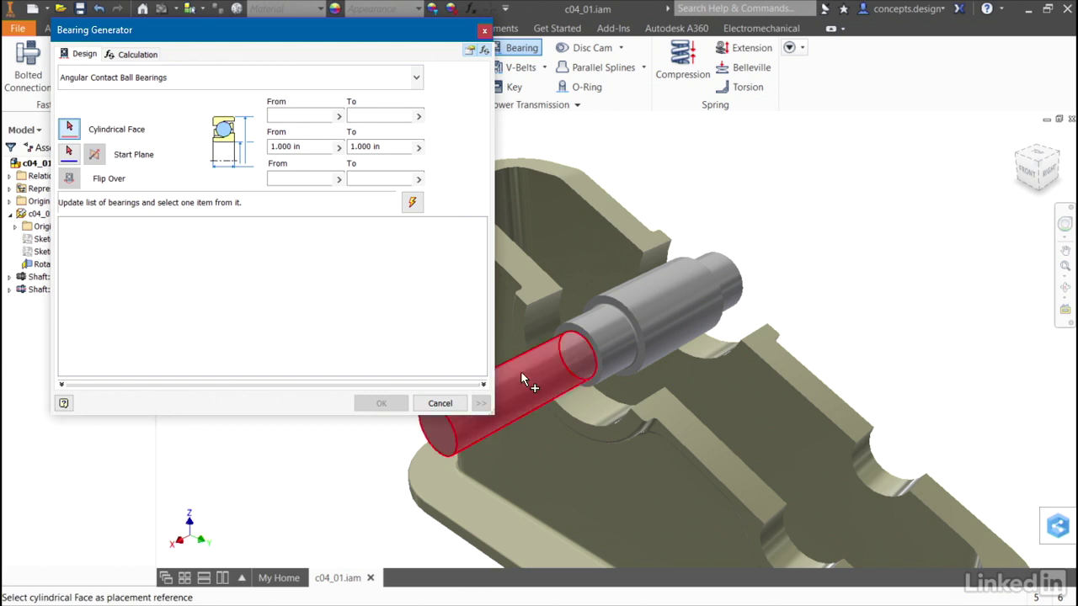
left_click(611, 336)
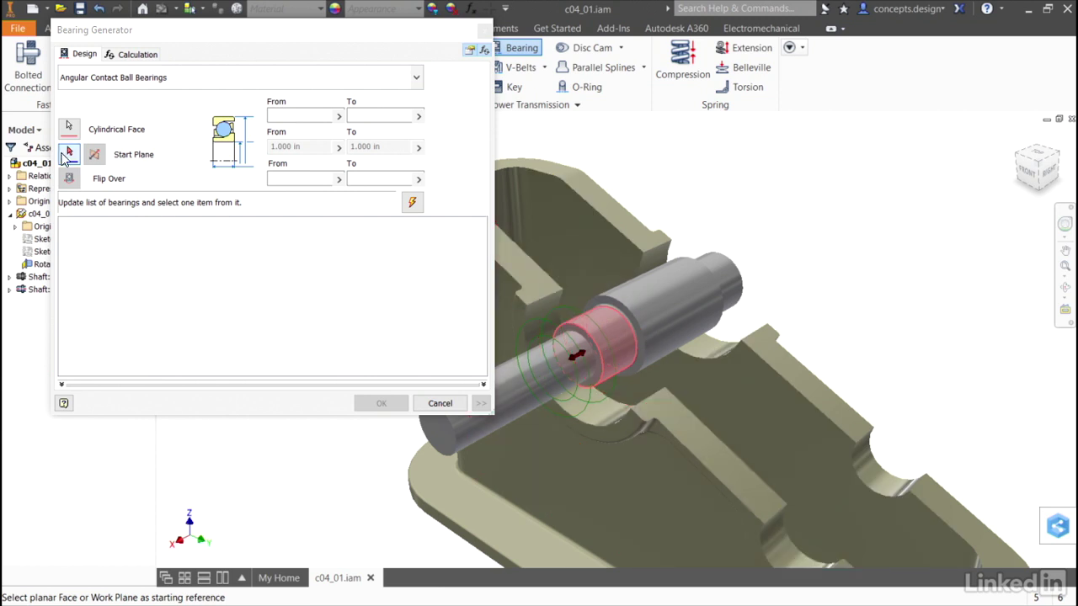
left_click(601, 303)
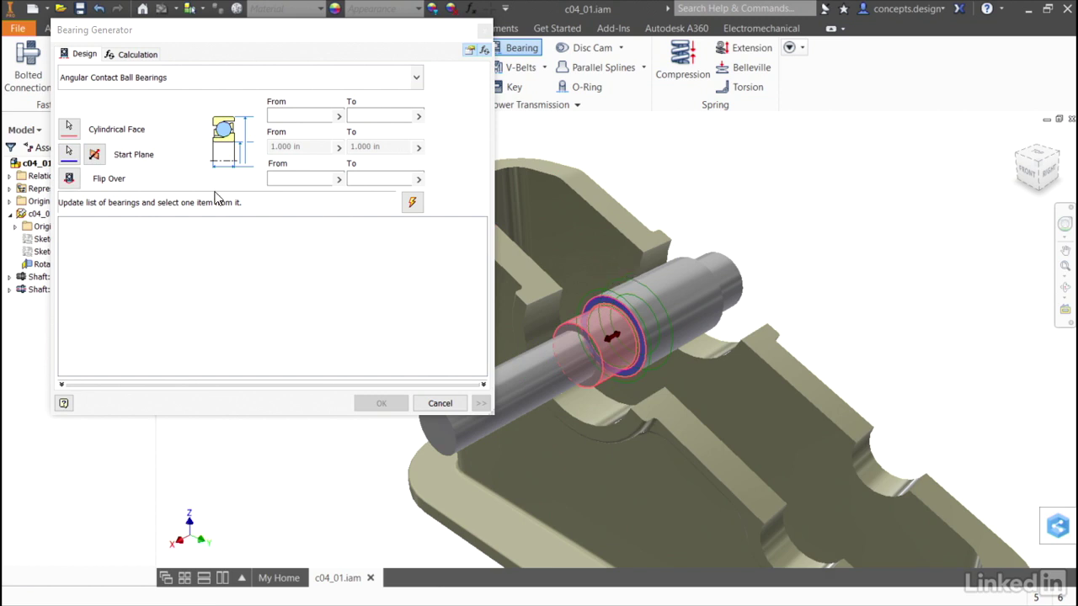
left_click(97, 157)
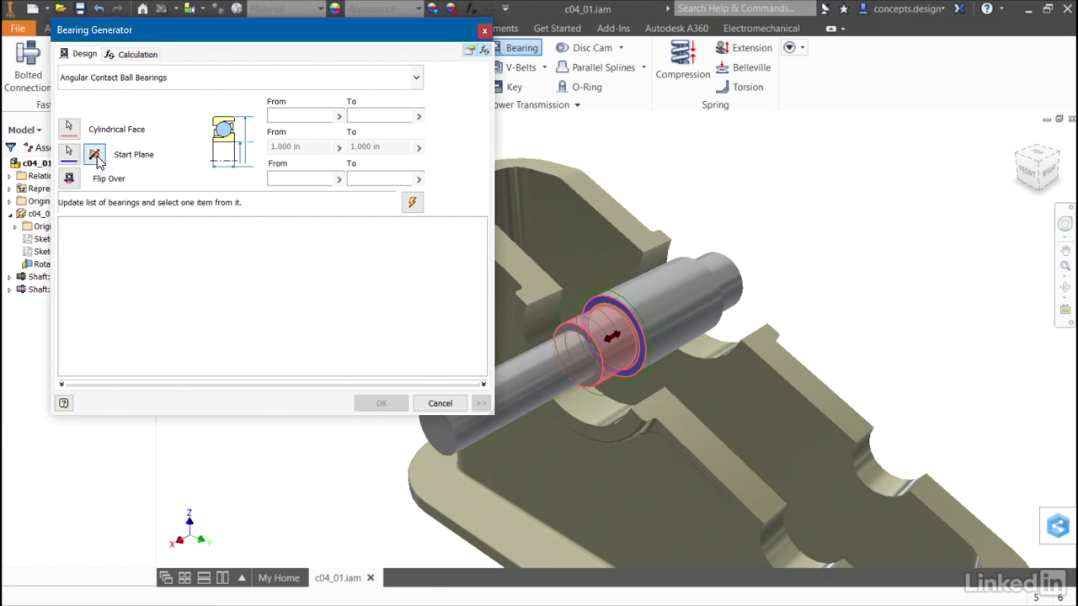
Measure a 2.250 in outside diameter from the bore edge and update the bearing list
left_click(338, 115)
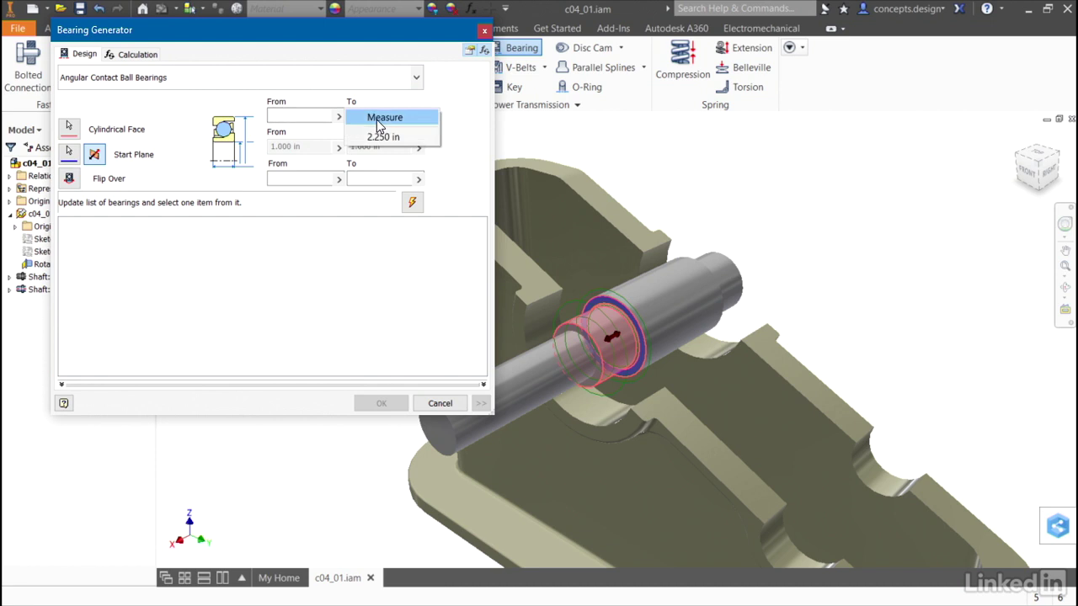
left_click(378, 122)
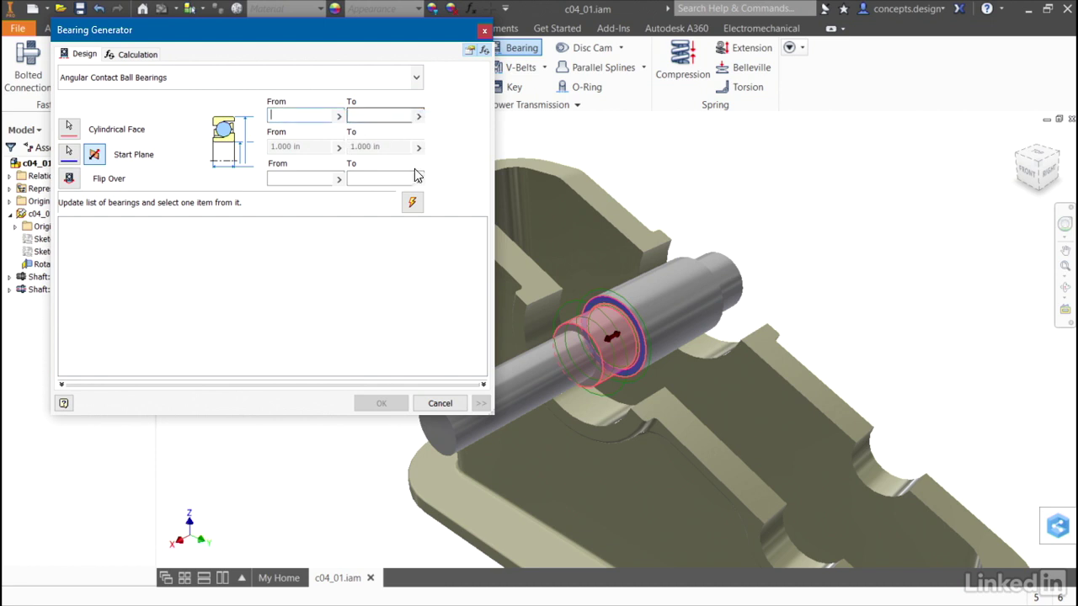
left_click(562, 303)
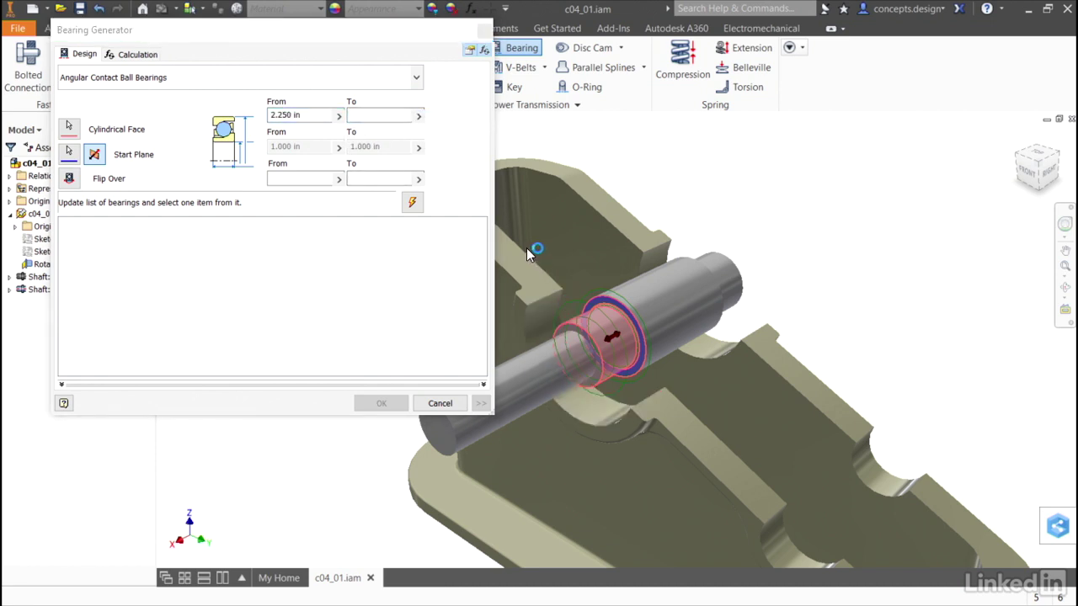
left_click(412, 202)
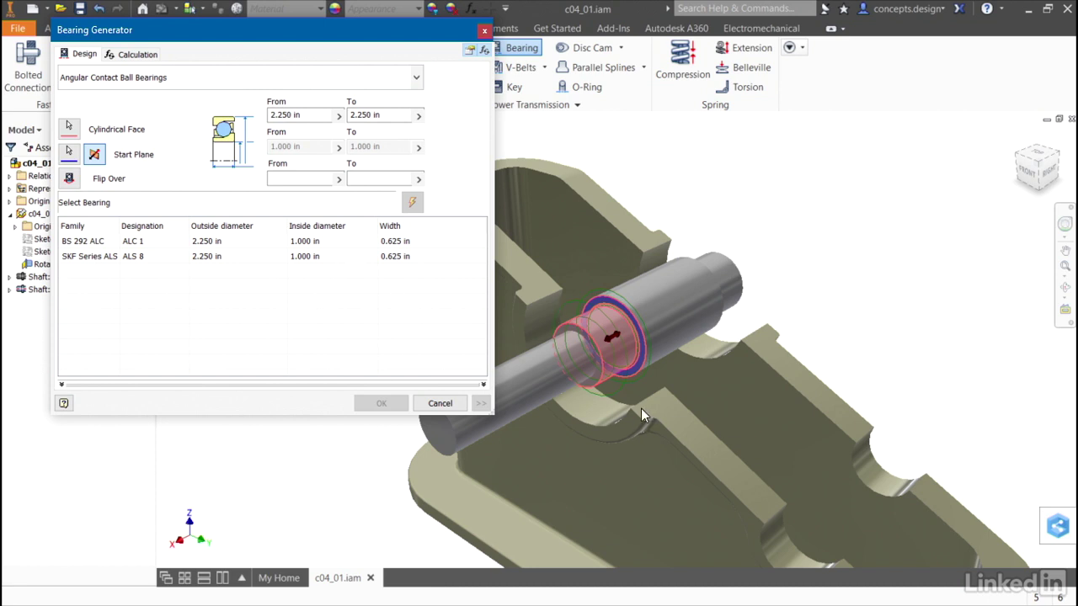
Review the bearing strength calculation types on the Calculation tab, leaving them unchanged
left_click(137, 54)
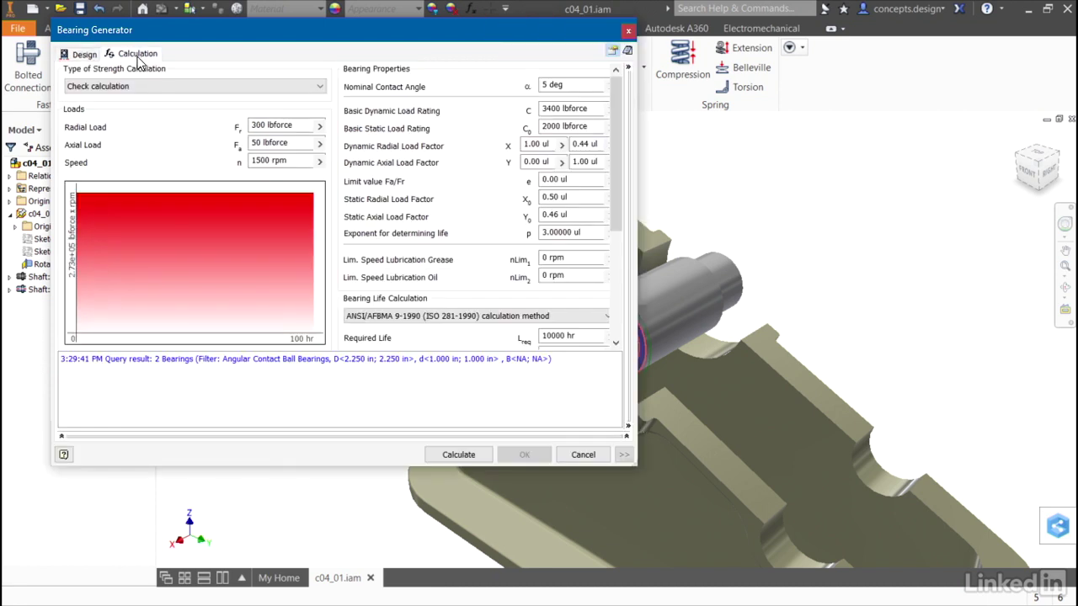
left_click(140, 86)
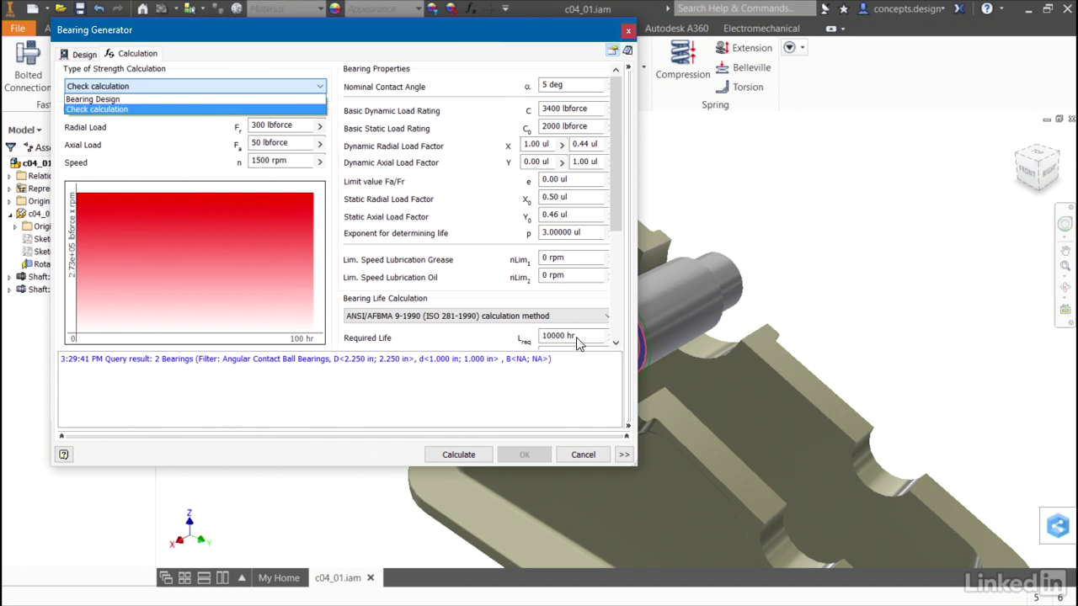
left_click(87, 57)
left_click(84, 56)
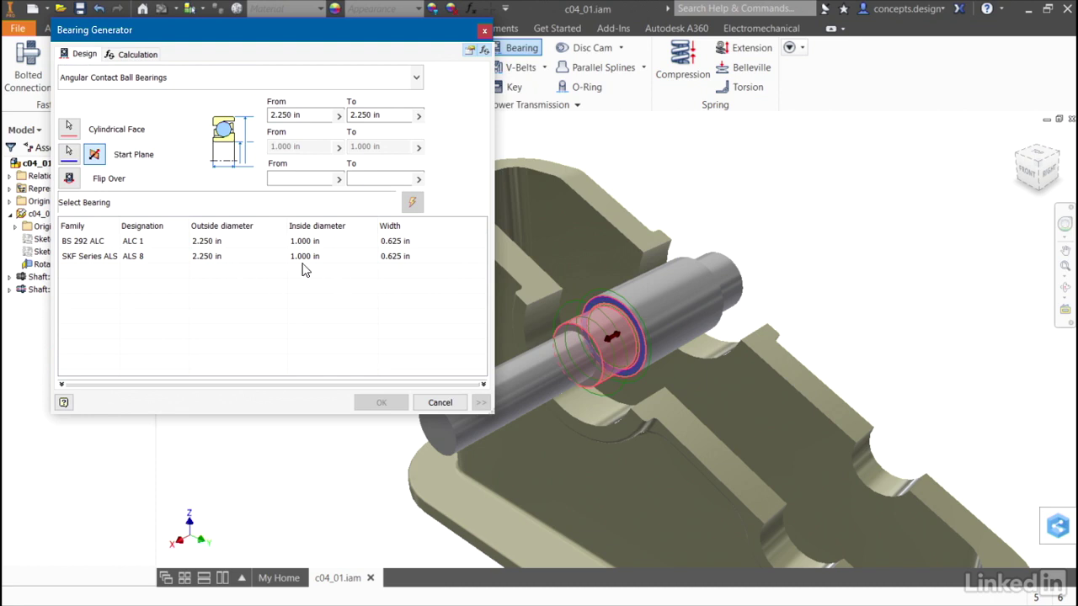
Insert the SKF Series ALS 8 bearing, accepting the proposed file name
left_click(120, 258)
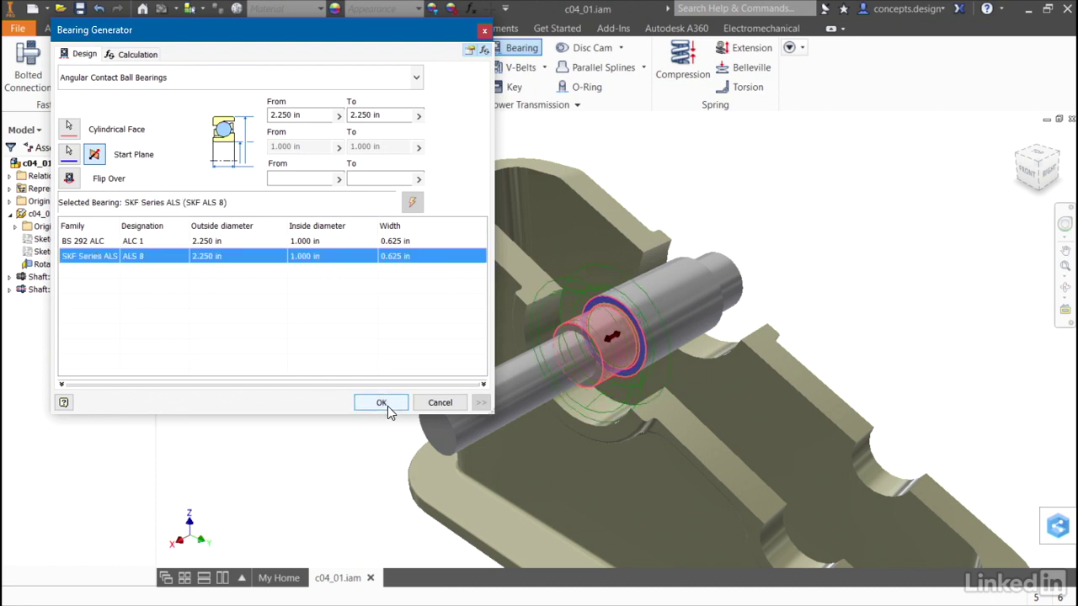
left_click(383, 405)
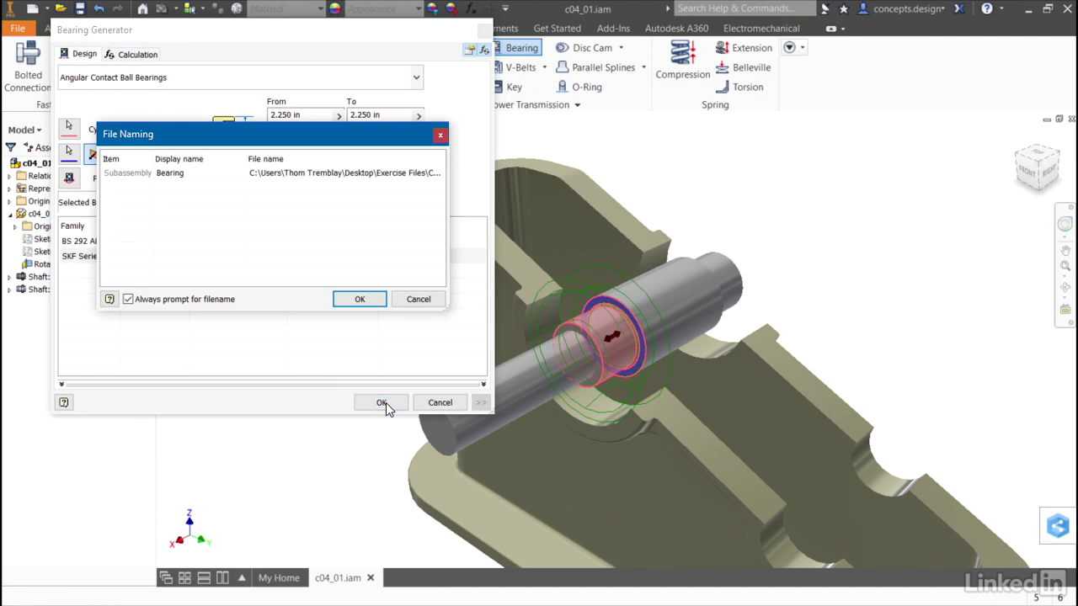
left_click(360, 300)
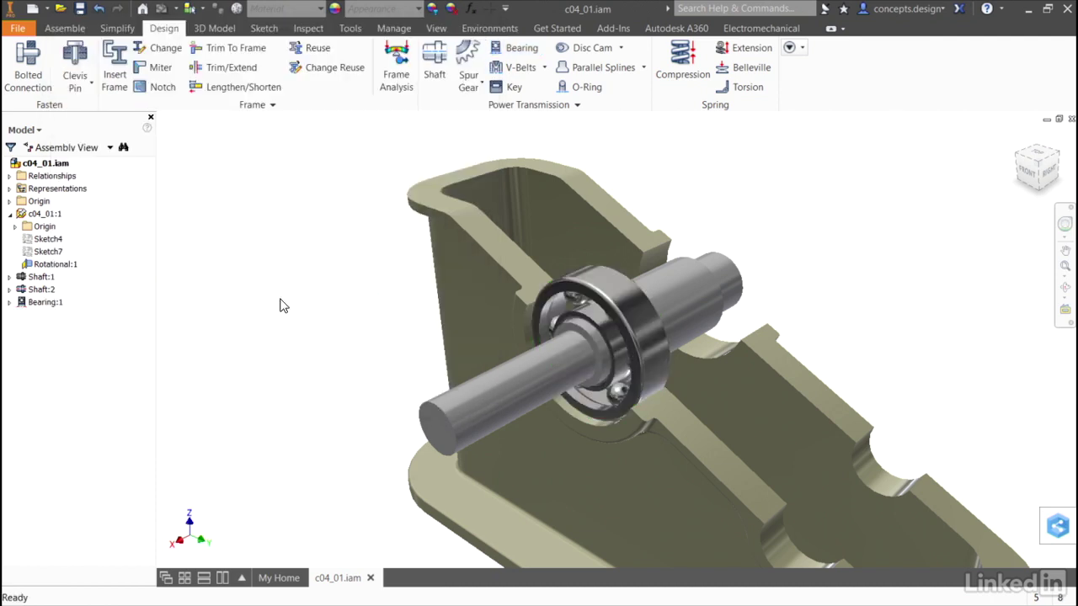
Copy Bearing:1 and place a single pasted copy into the assembly
left_click(100, 304)
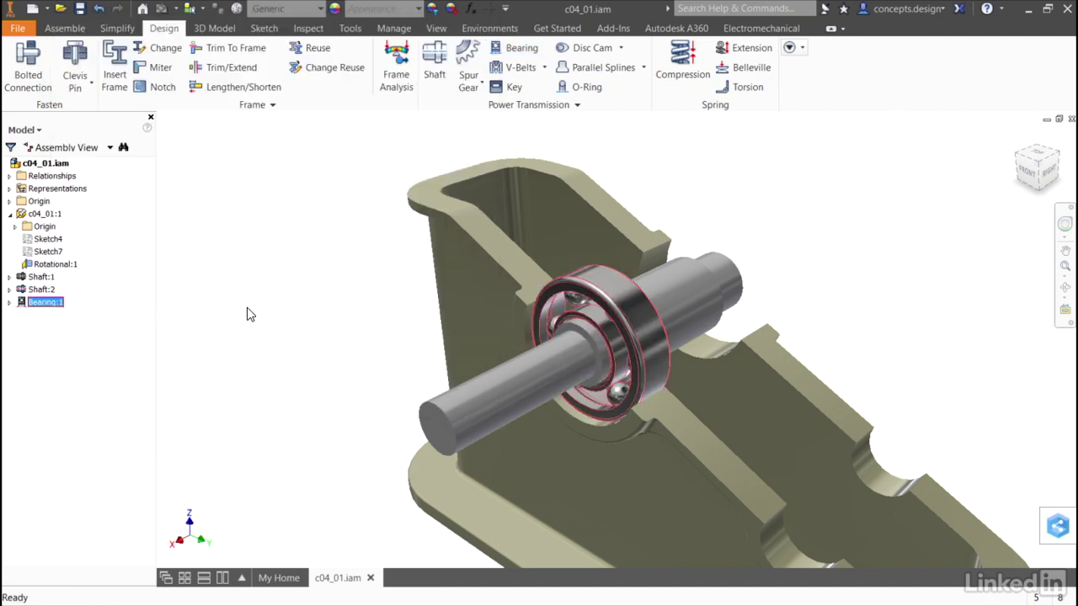
key("ctrl+c")
key("ctrl+v")
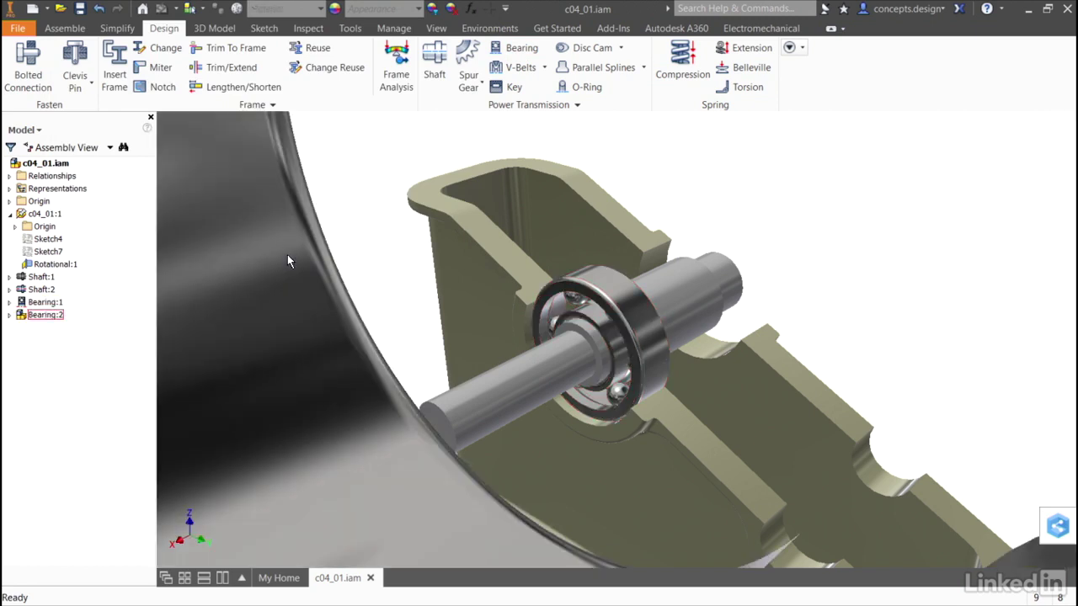
scroll(319, 267, "down", 5)
scroll(375, 271, "up", 4)
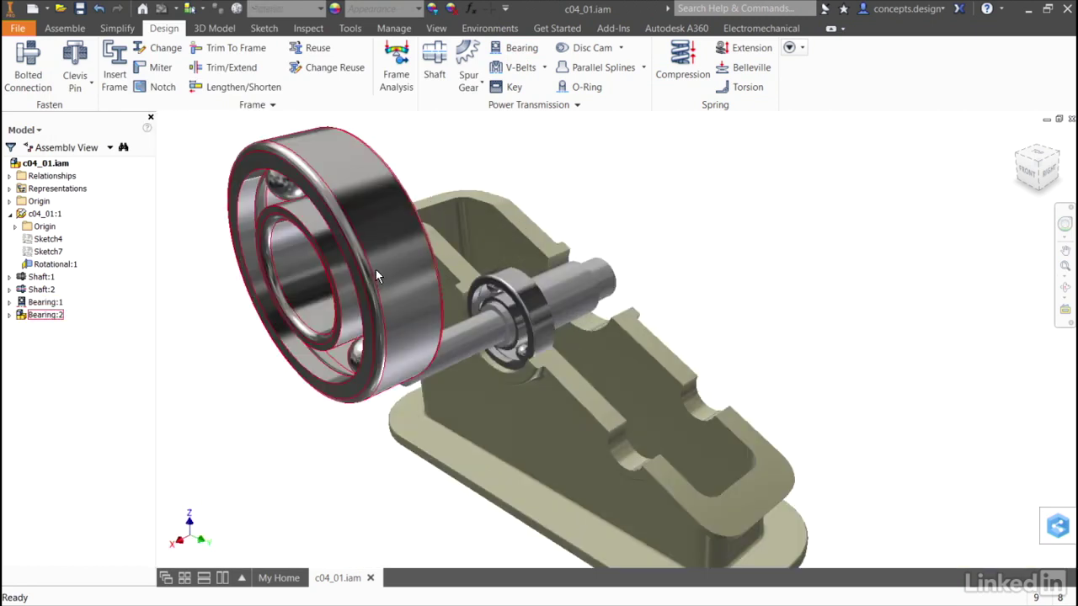
scroll(247, 270, "down", 1)
left_click(247, 270)
key("F6")
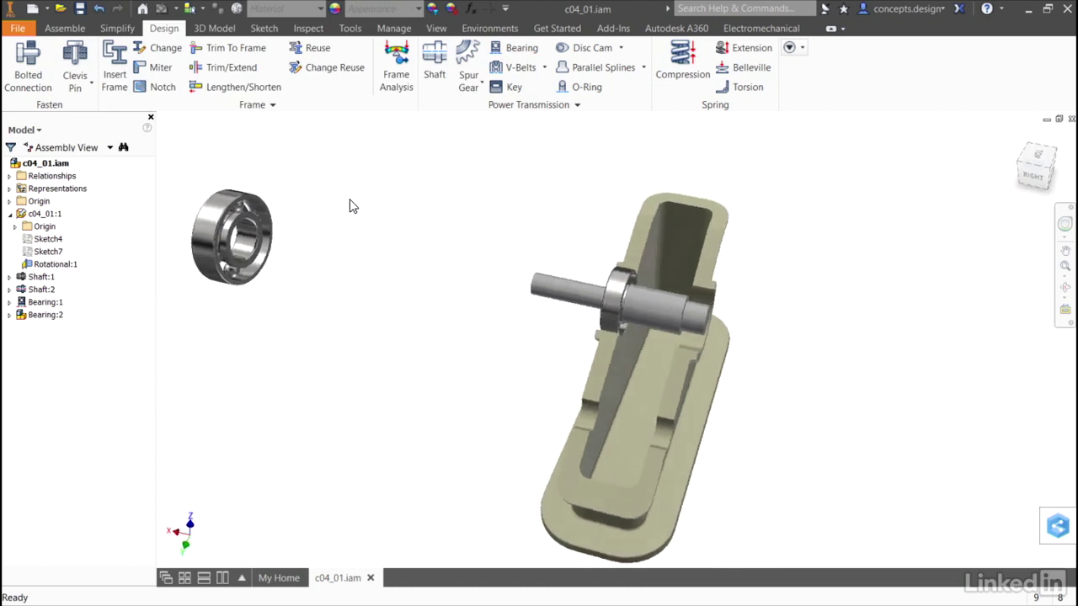
Join the new bearing to the shaft with a flipped rotational joint, then return to Home view
left_click(64, 29)
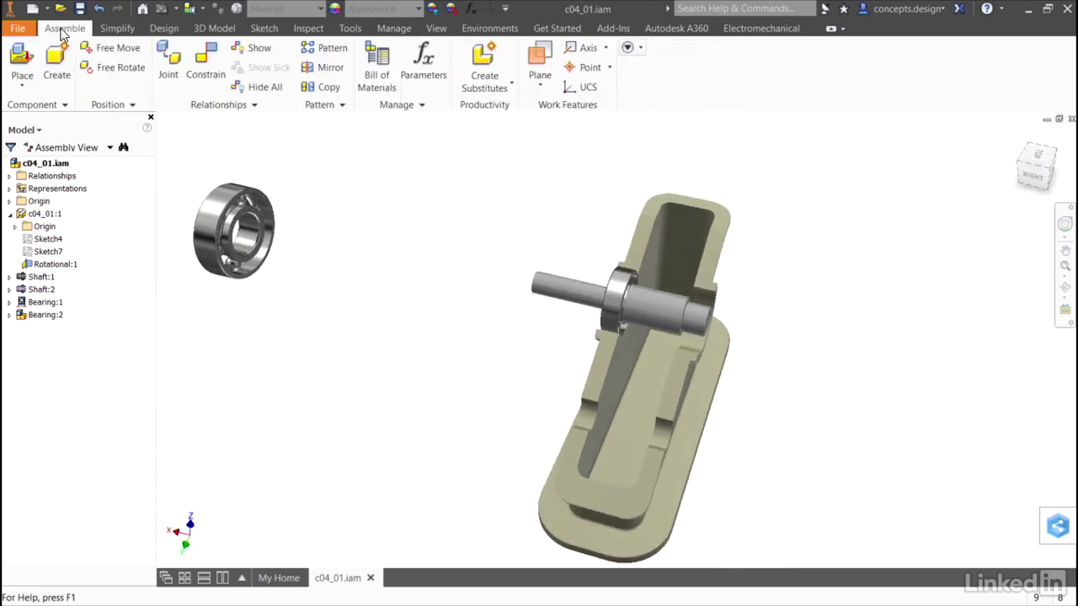
left_click(170, 72)
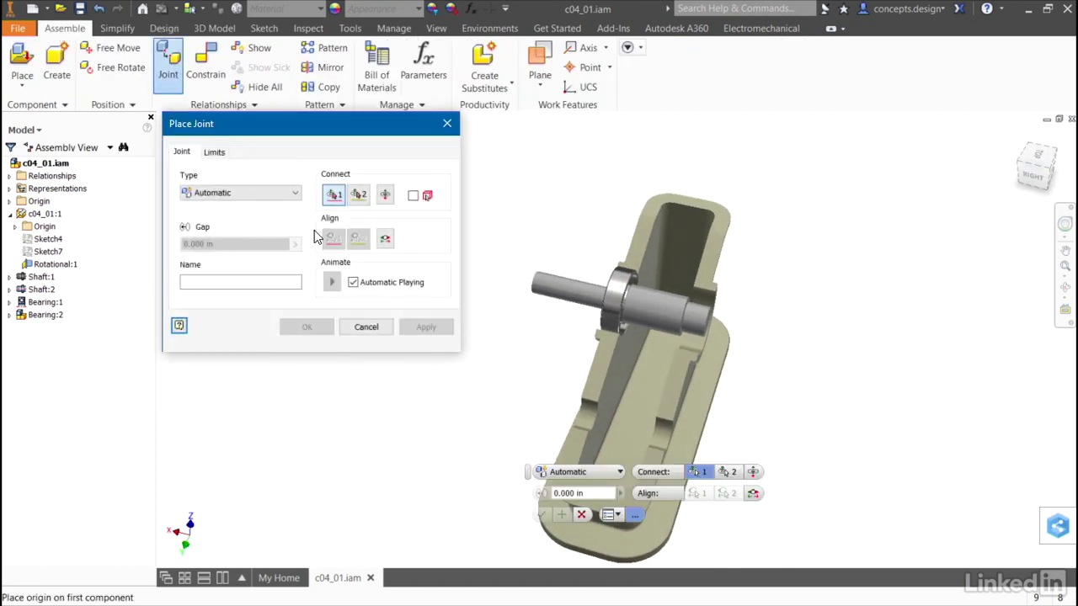
left_click_drag(325, 126, 301, 251)
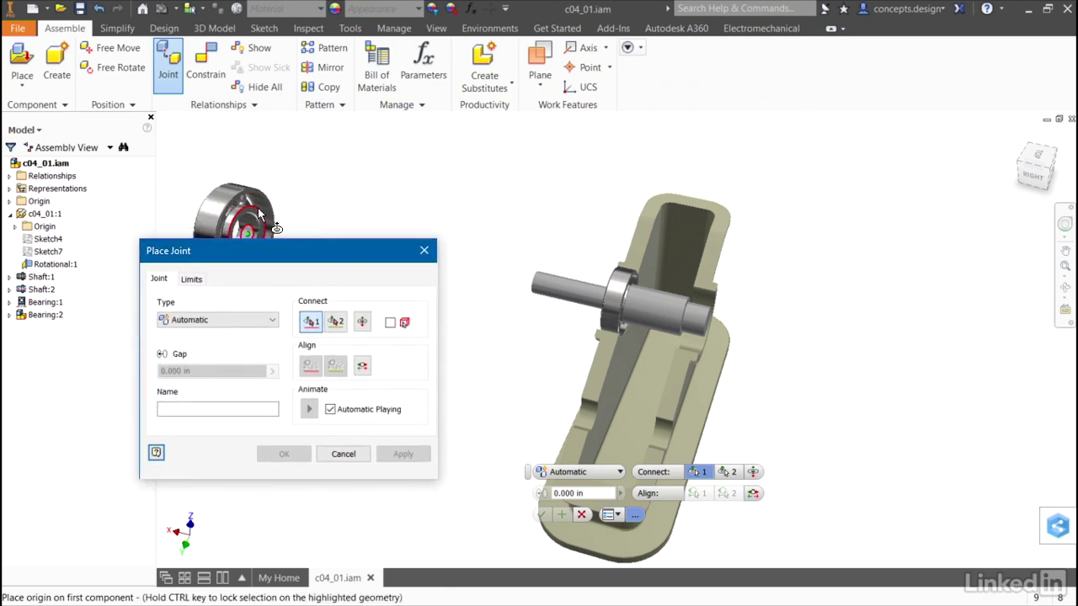
left_click(257, 207)
left_click(680, 342)
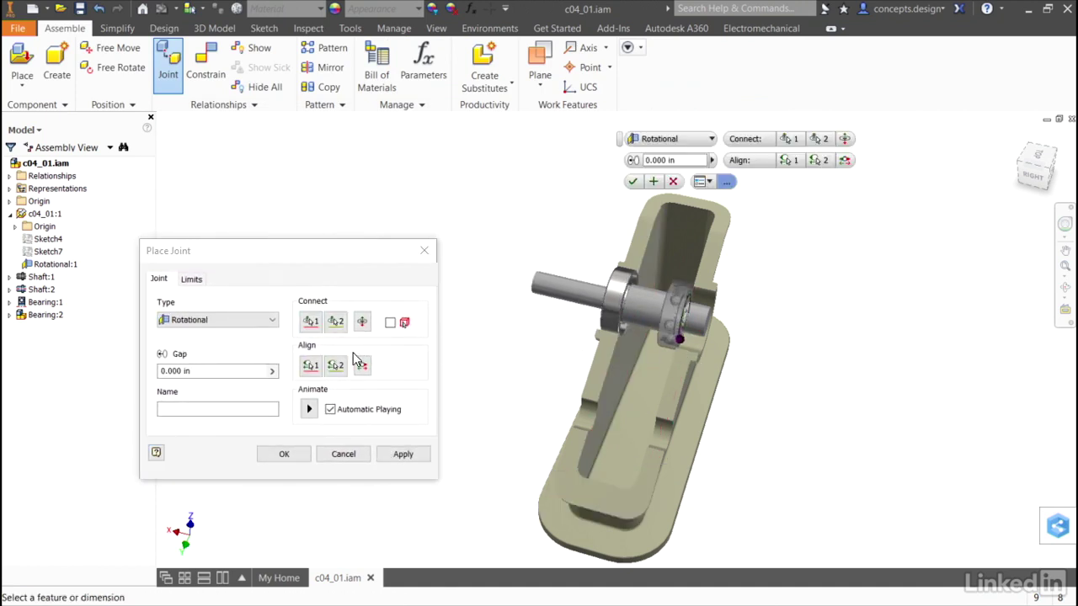
left_click(362, 322)
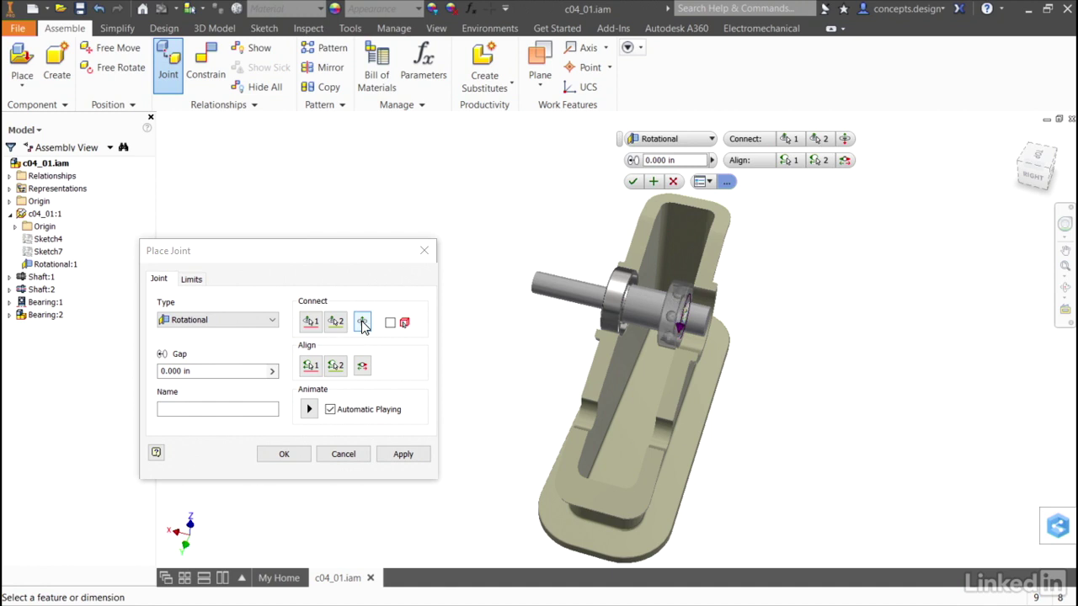
left_click(285, 454)
left_click(1016, 137)
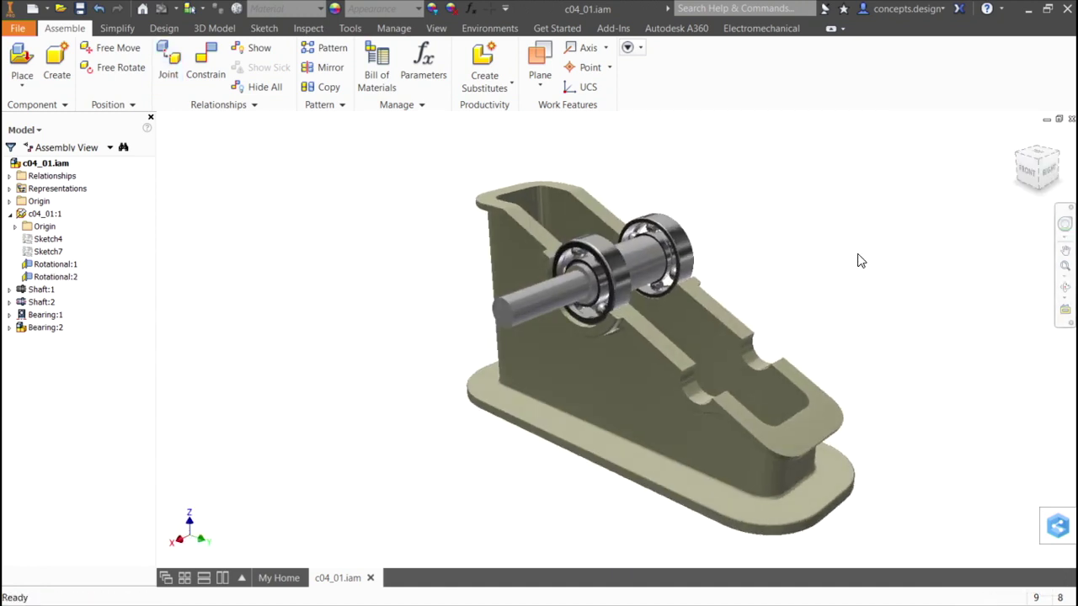